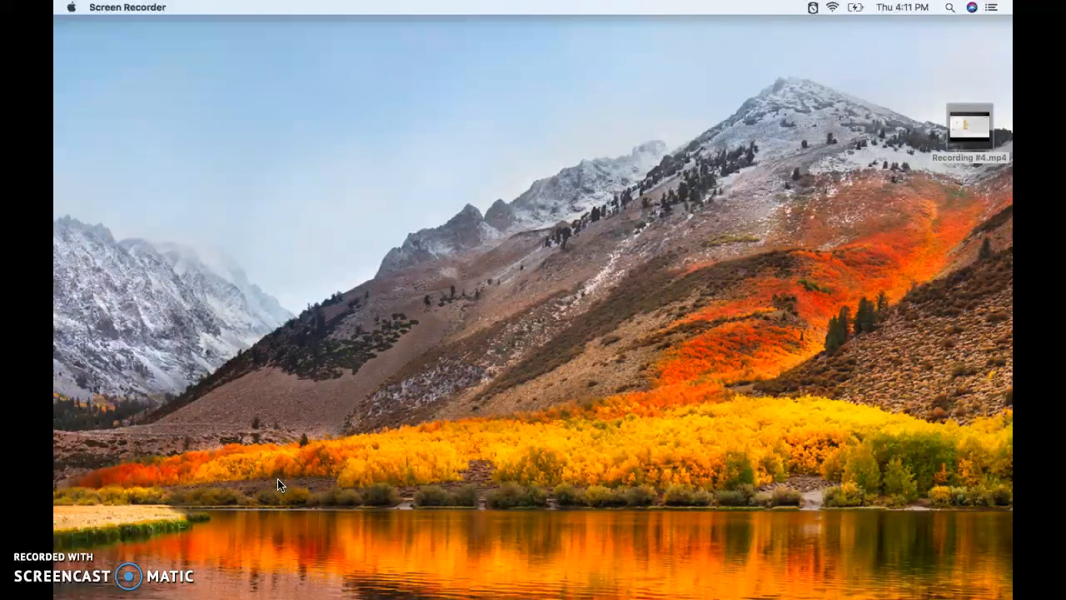
Step: Open Moho and briefly play back the crocodile animation
{"action": "key", "text": "F4"}
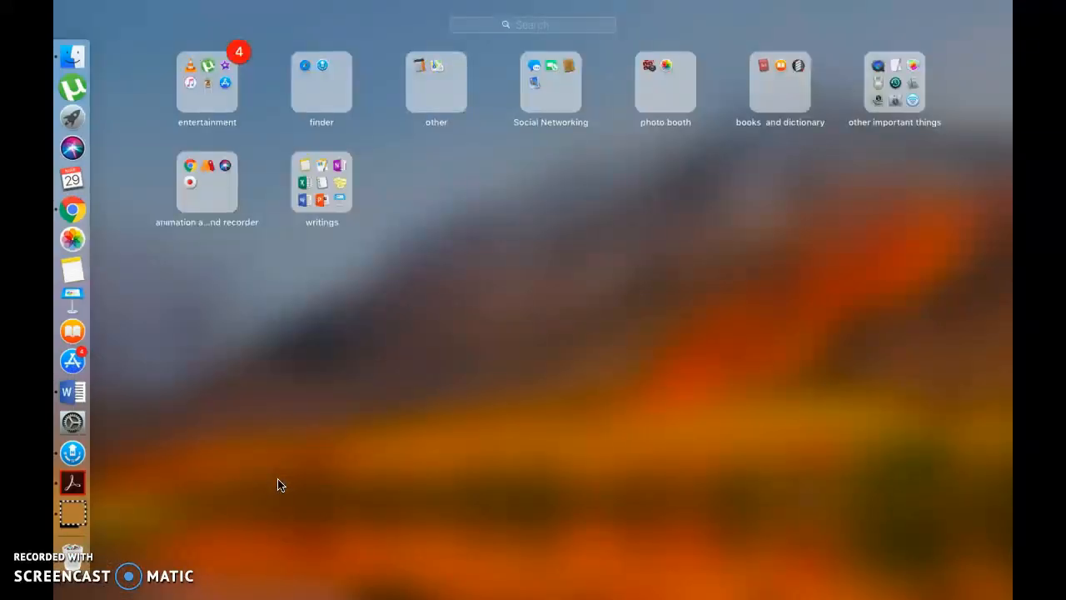
{"action": "left_click", "coordinate": [215, 196]}
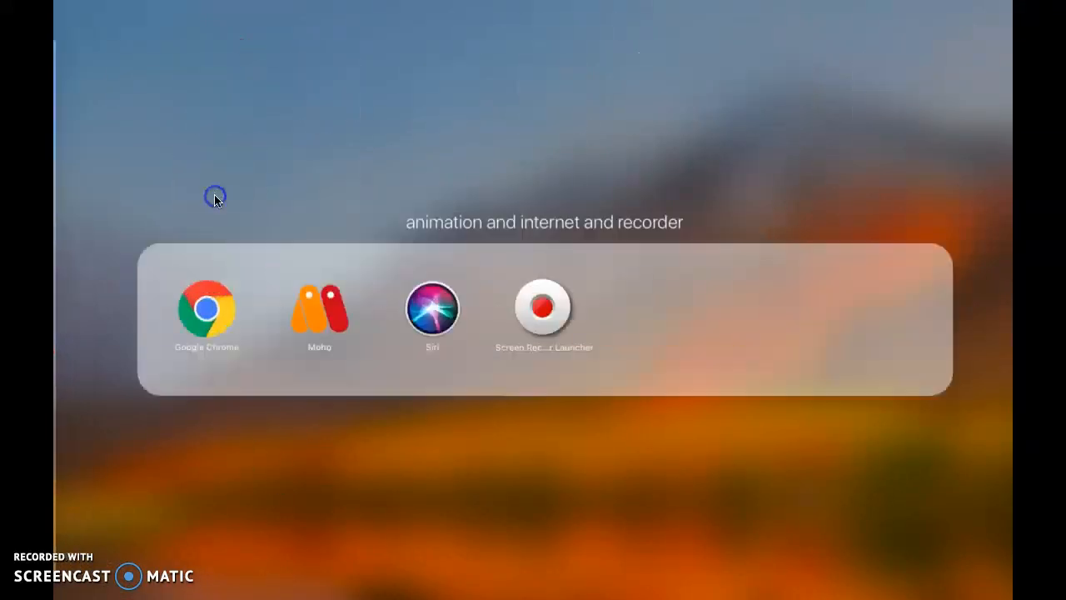
{"action": "left_click", "coordinate": [322, 315]}
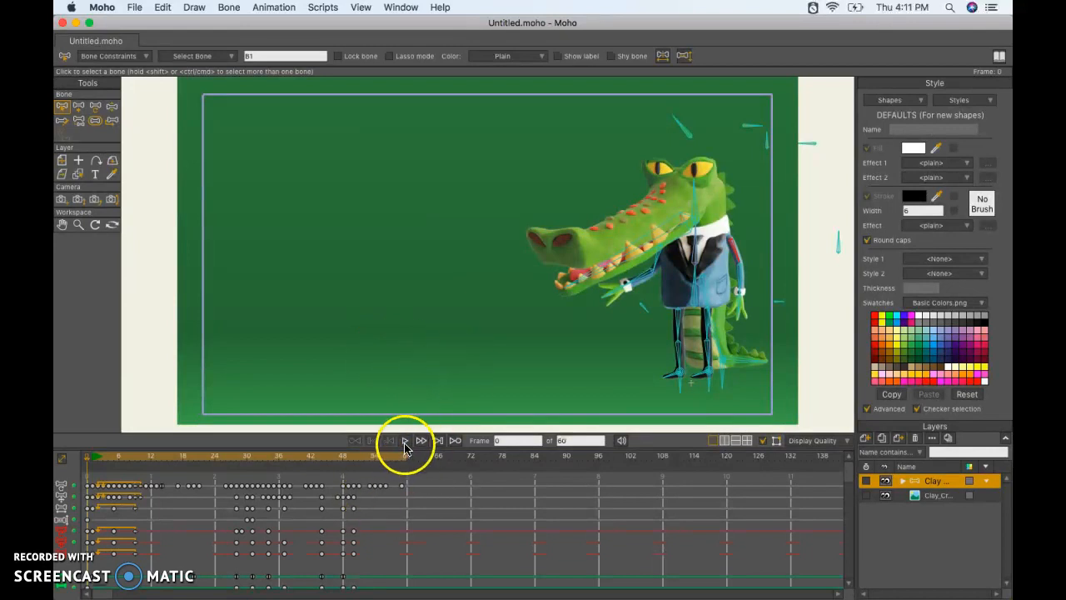
{"action": "left_click", "coordinate": [405, 446]}
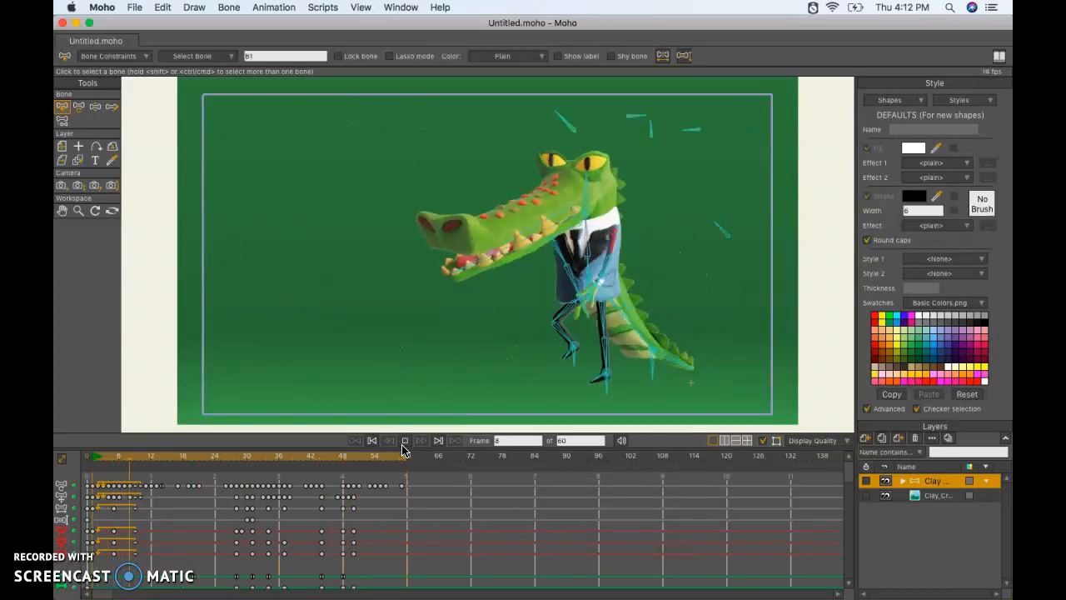
{"action": "left_click", "coordinate": [404, 443]}
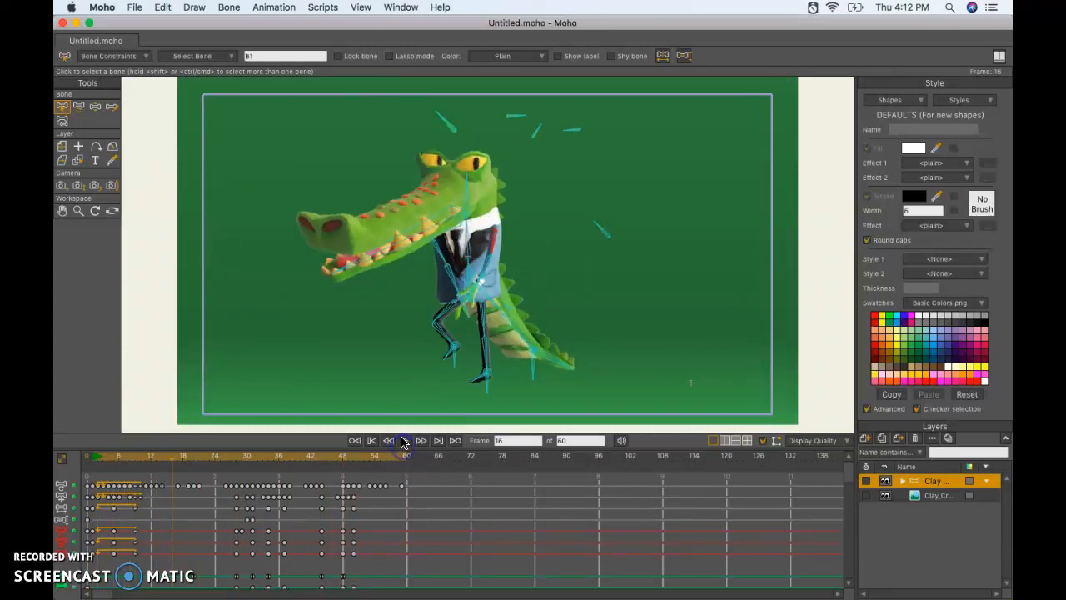
Step: Create a new document and draw a small oval in the upper left half of the frame for the head
{"action": "left_click", "coordinate": [136, 8]}
{"action": "left_click", "coordinate": [143, 31]}
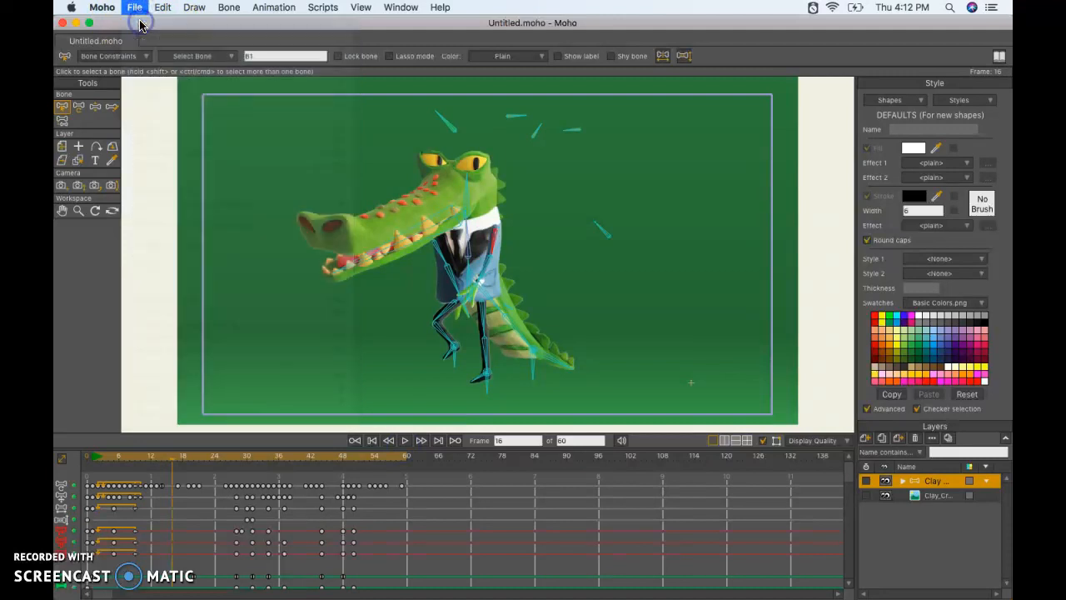
{"action": "left_click", "coordinate": [73, 133]}
{"action": "left_click", "coordinate": [81, 122]}
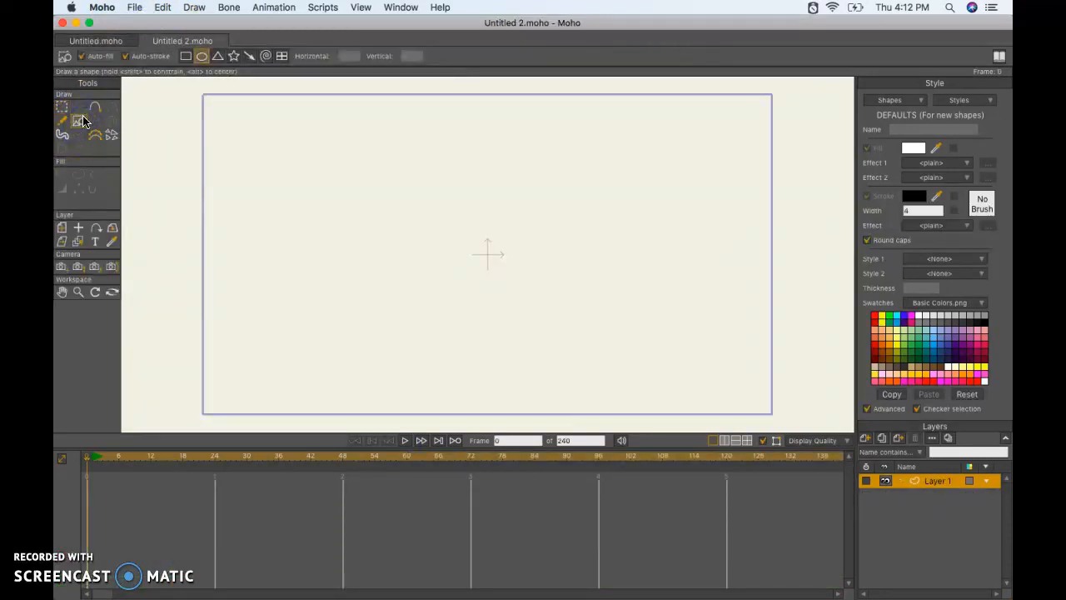
{"action": "left_click_drag", "start_coordinate": [367, 191], "coordinate": [418, 249]}
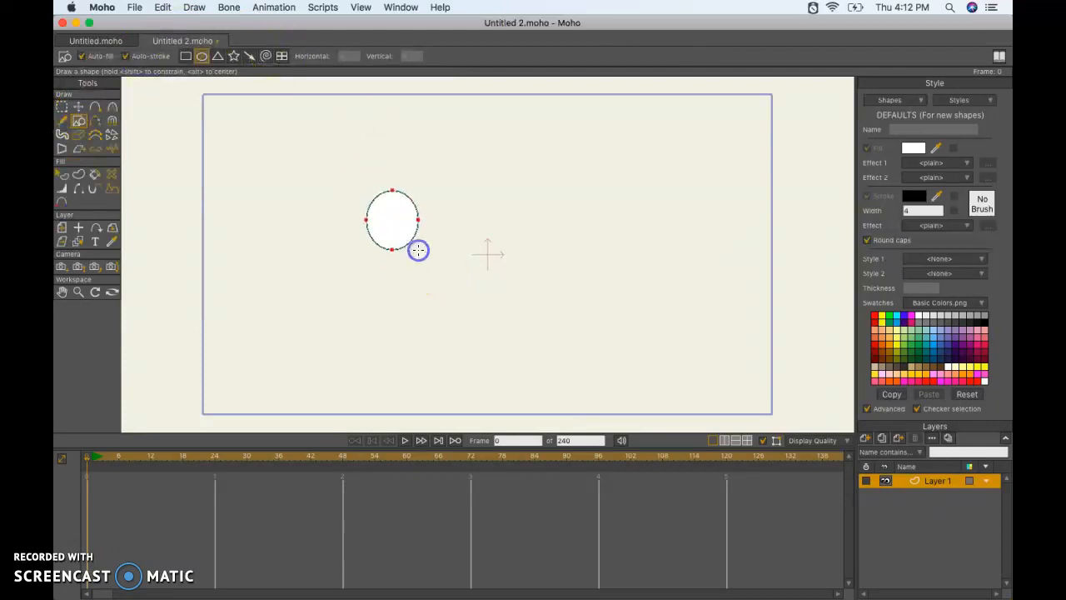
Step: Set the default fill for new shapes to black and try selecting the oval with the Create Shape tool
{"action": "left_click", "coordinate": [185, 56]}
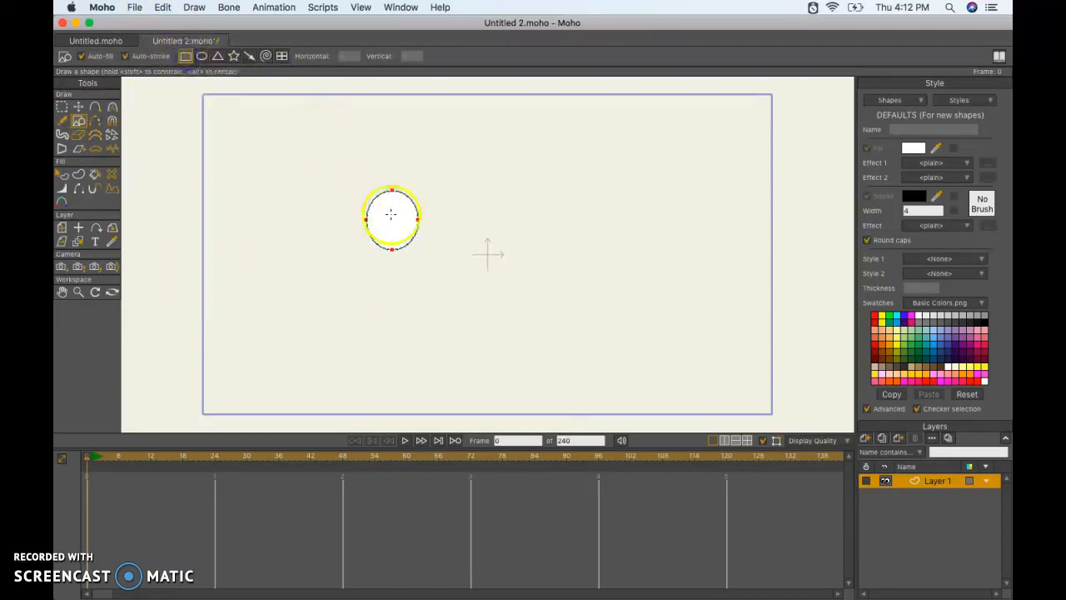
{"action": "left_click_drag", "start_coordinate": [390, 249], "coordinate": [396, 246]}
{"action": "left_click", "coordinate": [985, 322]}
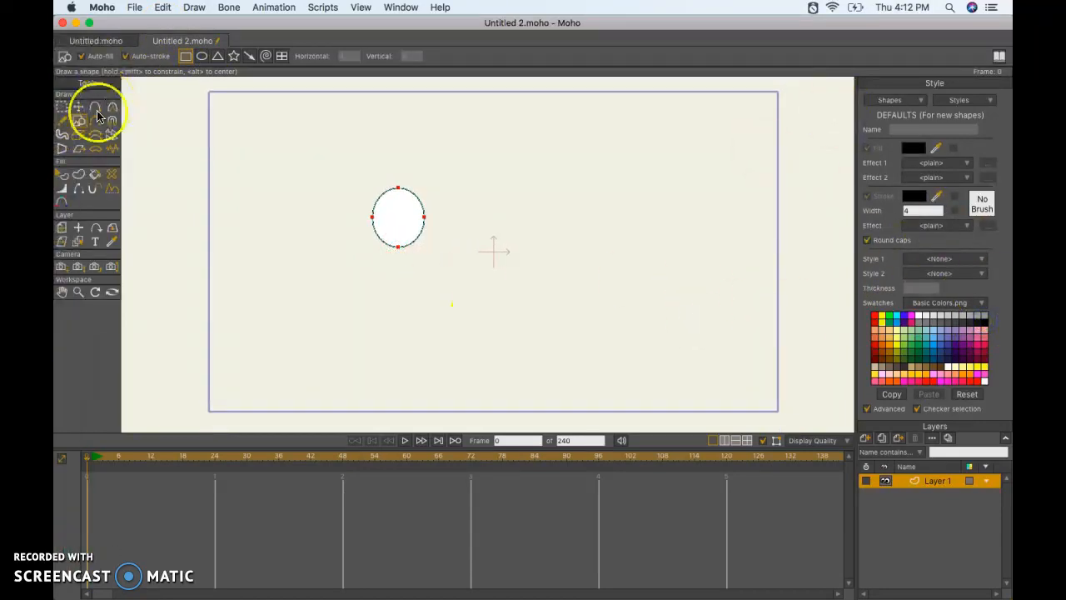
{"action": "left_click", "coordinate": [79, 175]}
{"action": "left_click", "coordinate": [389, 220]}
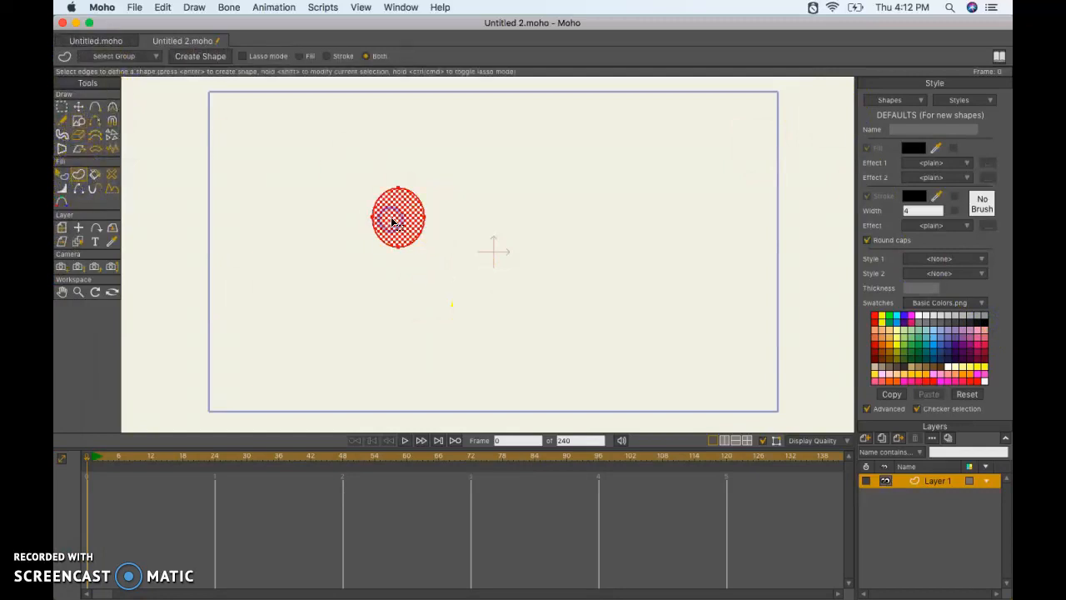
{"action": "left_click", "coordinate": [373, 355]}
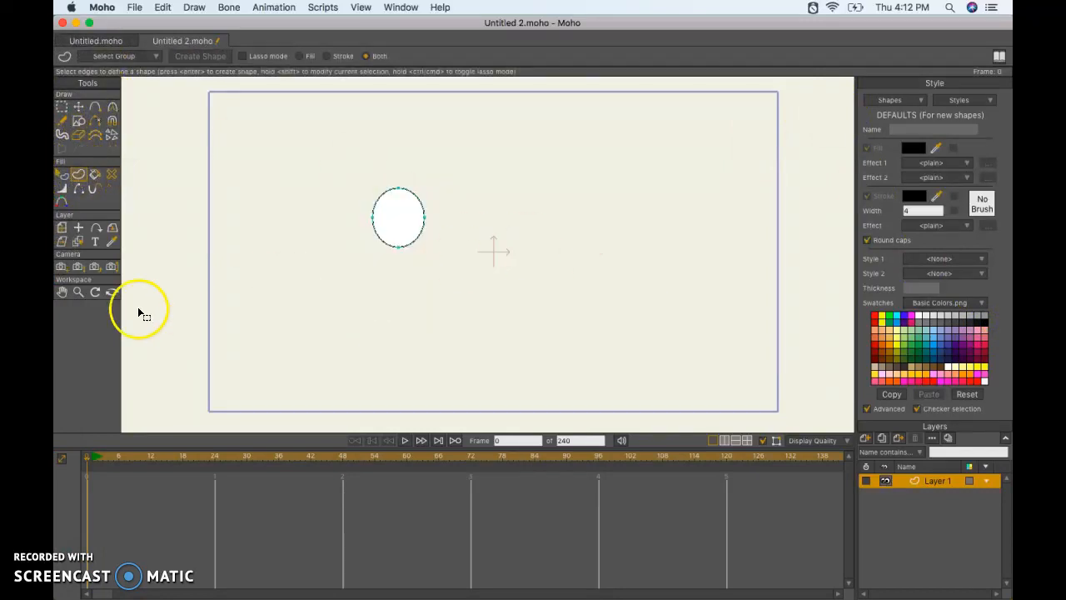
Step: Select the oval shape and change its fill color to black
{"action": "left_click", "coordinate": [63, 174]}
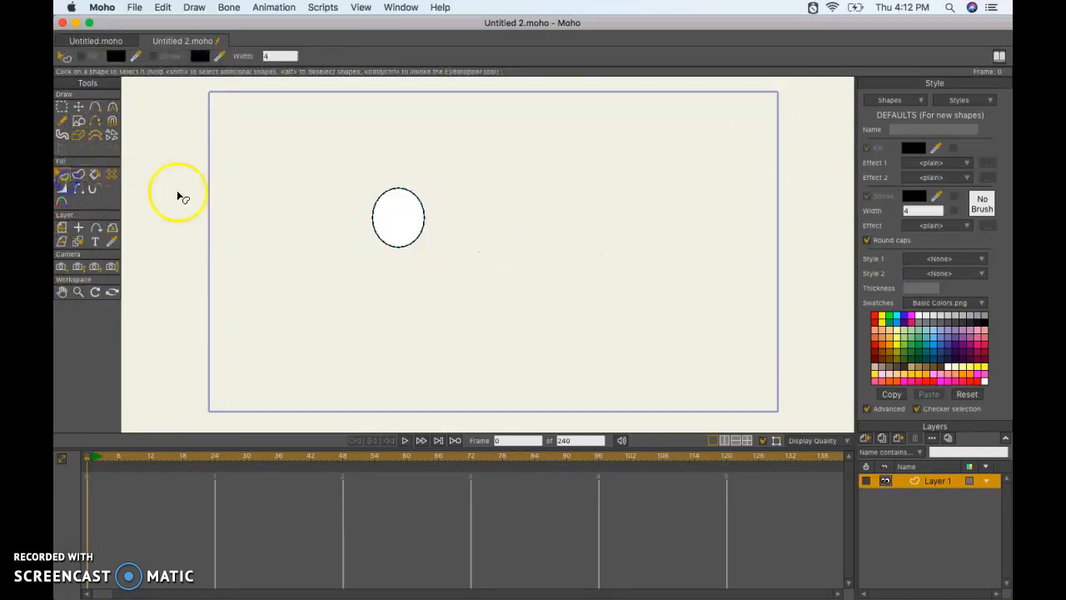
{"action": "left_click", "coordinate": [401, 234]}
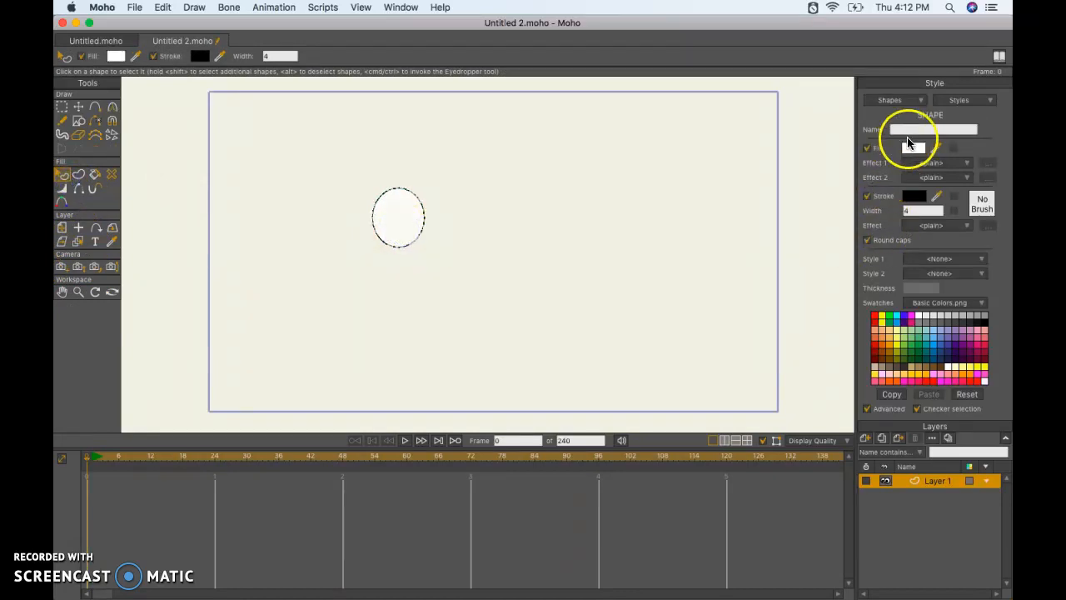
{"action": "left_click", "coordinate": [984, 316]}
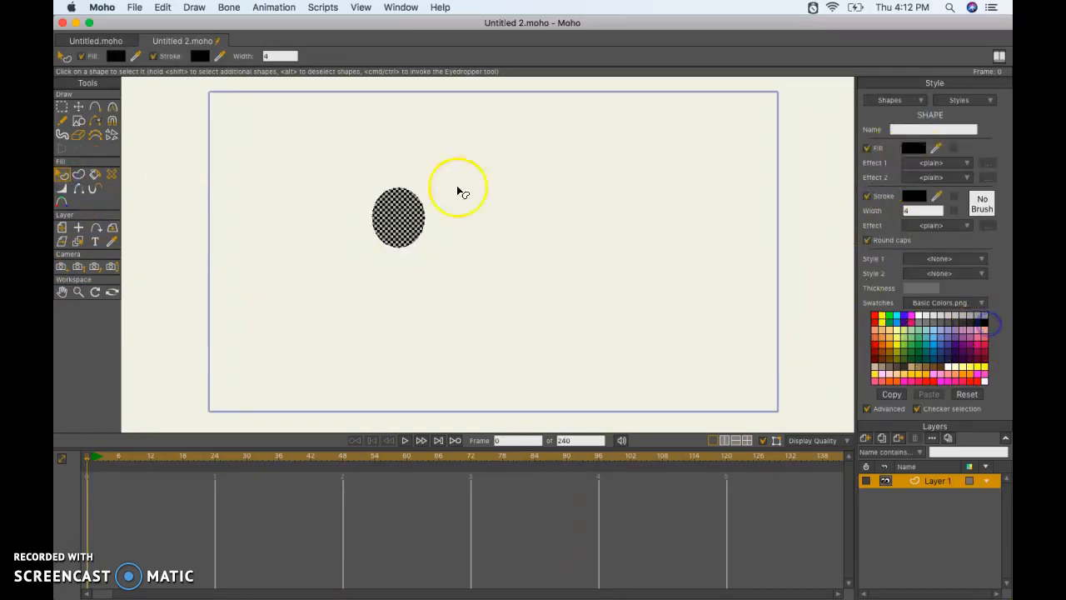
{"action": "left_click", "coordinate": [187, 248]}
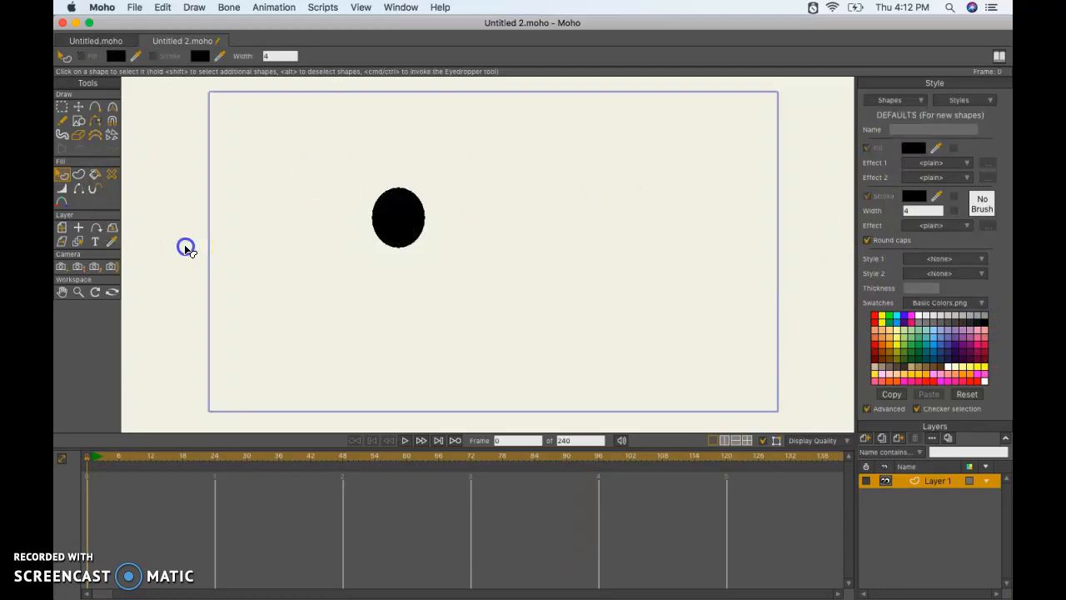
Step: Draw the stick figure's torso, two raised arms and two spread legs below the head with the Blob Brush
{"action": "left_click", "coordinate": [62, 121]}
{"action": "left_click", "coordinate": [63, 134]}
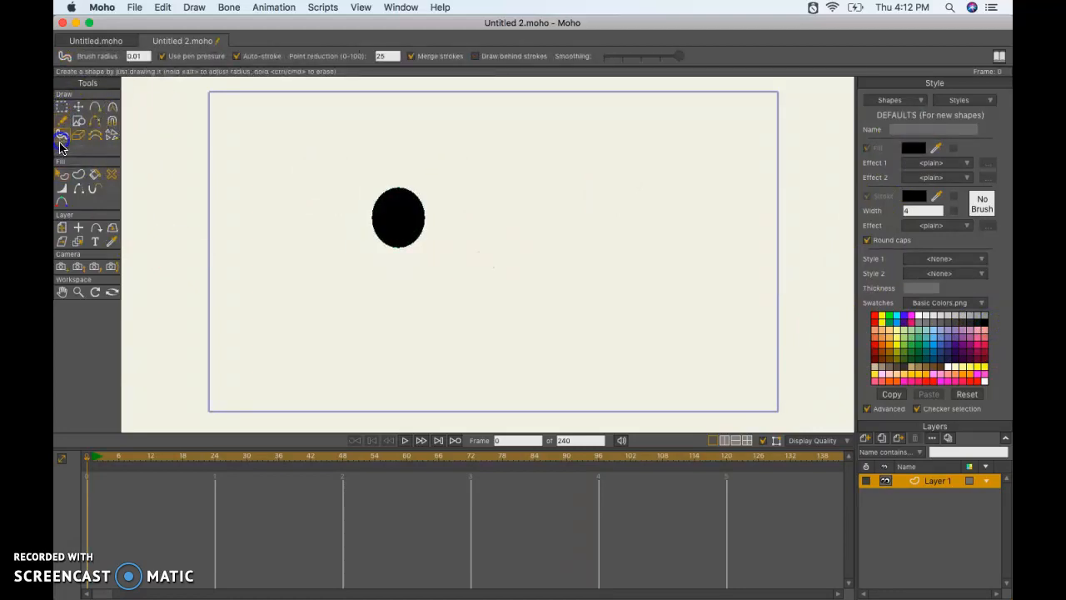
{"action": "left_click", "coordinate": [395, 237]}
{"action": "left_click_drag", "start_coordinate": [399, 327], "coordinate": [400, 325]}
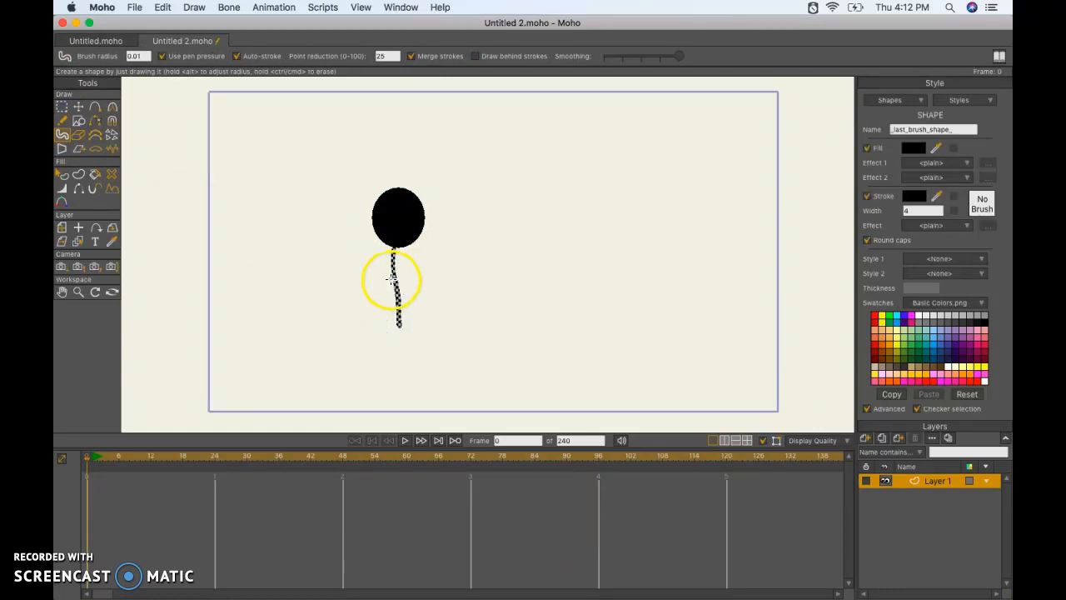
{"action": "left_click_drag", "start_coordinate": [323, 211], "coordinate": [323, 212]}
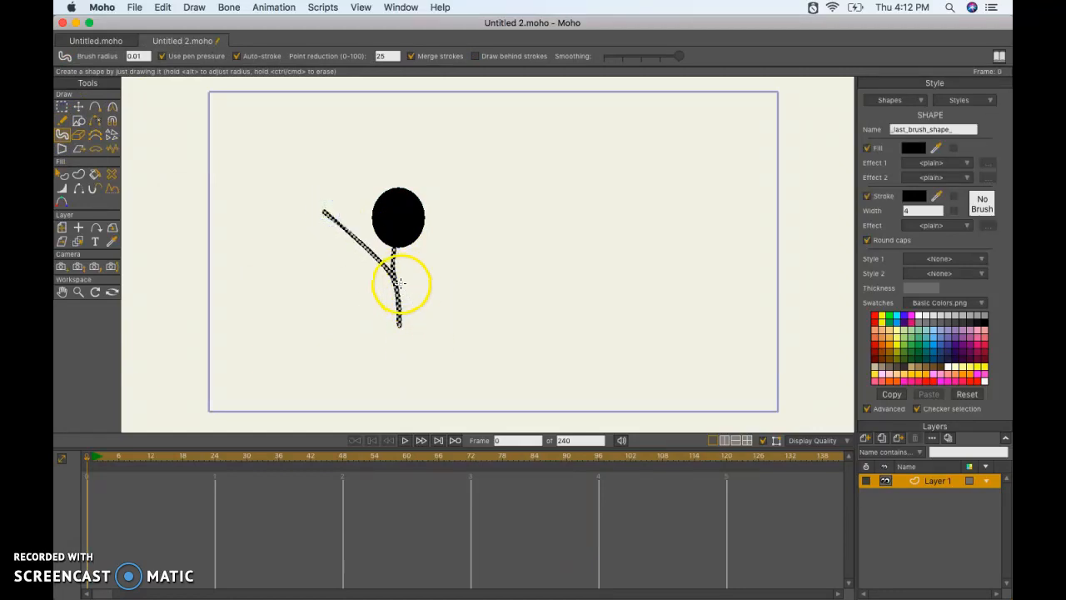
{"action": "left_click_drag", "start_coordinate": [396, 278], "coordinate": [494, 219]}
{"action": "left_click_drag", "start_coordinate": [405, 321], "coordinate": [405, 322]}
{"action": "left_click_drag", "start_coordinate": [460, 354], "coordinate": [460, 354]}
{"action": "left_click_drag", "start_coordinate": [399, 325], "coordinate": [359, 364]}
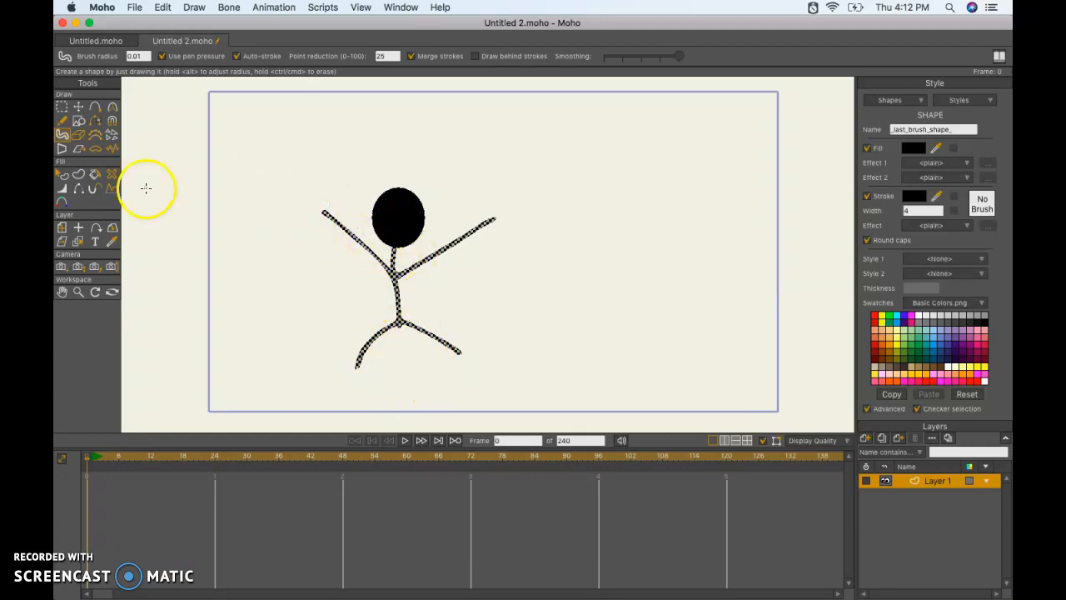
Step: Rename the drawing's layer to "stick man" in its layer settings
{"action": "double_click", "coordinate": [931, 483]}
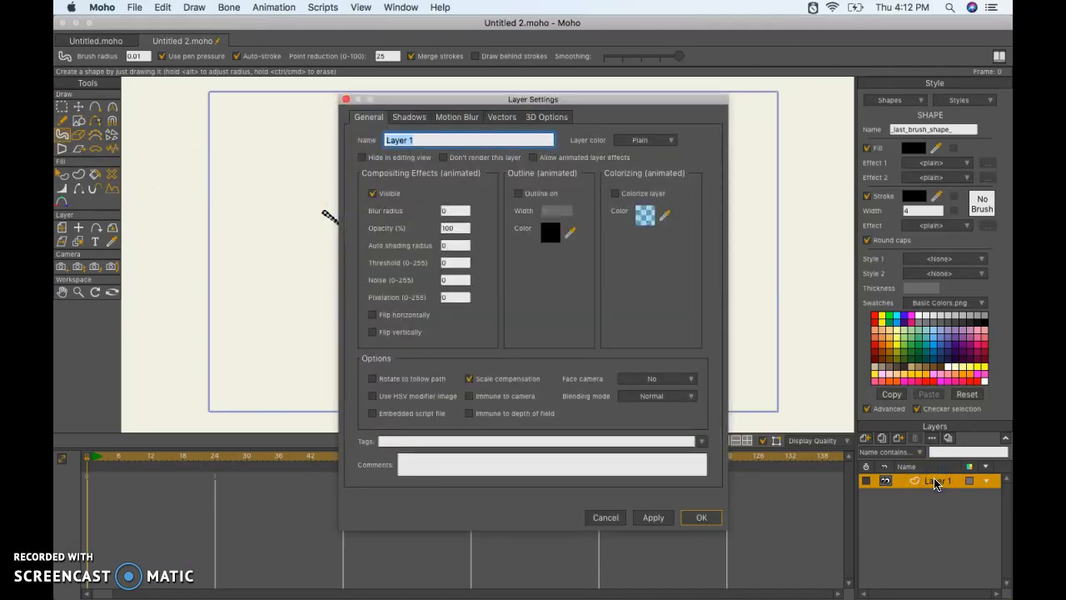
{"action": "left_click", "coordinate": [935, 484]}
{"action": "key", "text": "s"}
{"action": "key", "text": "t"}
{"action": "key", "text": "c"}
{"action": "key", "text": "k"}
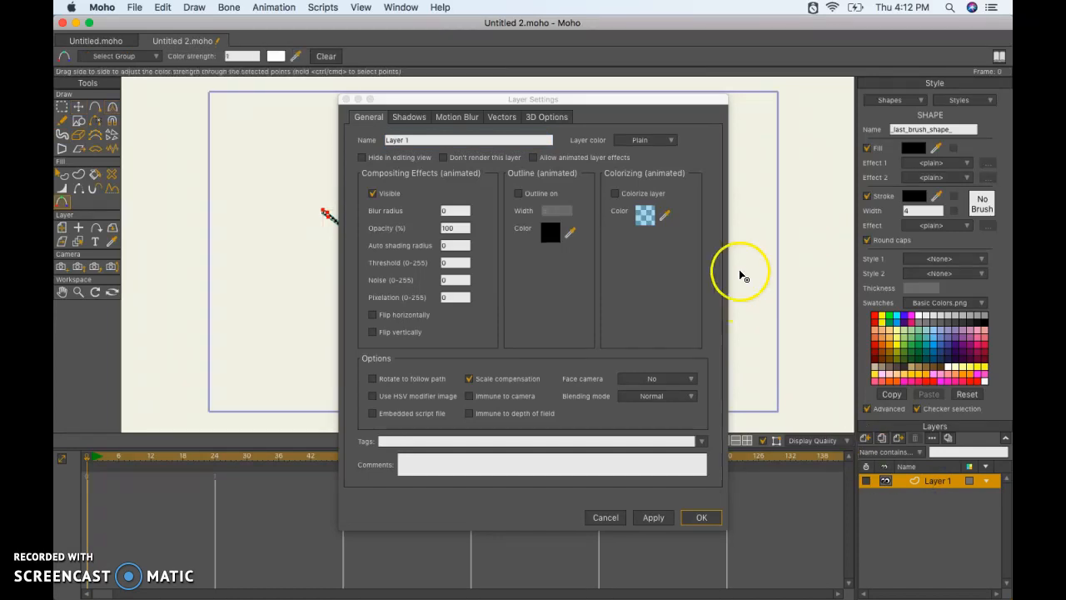
{"action": "left_click", "coordinate": [500, 139]}
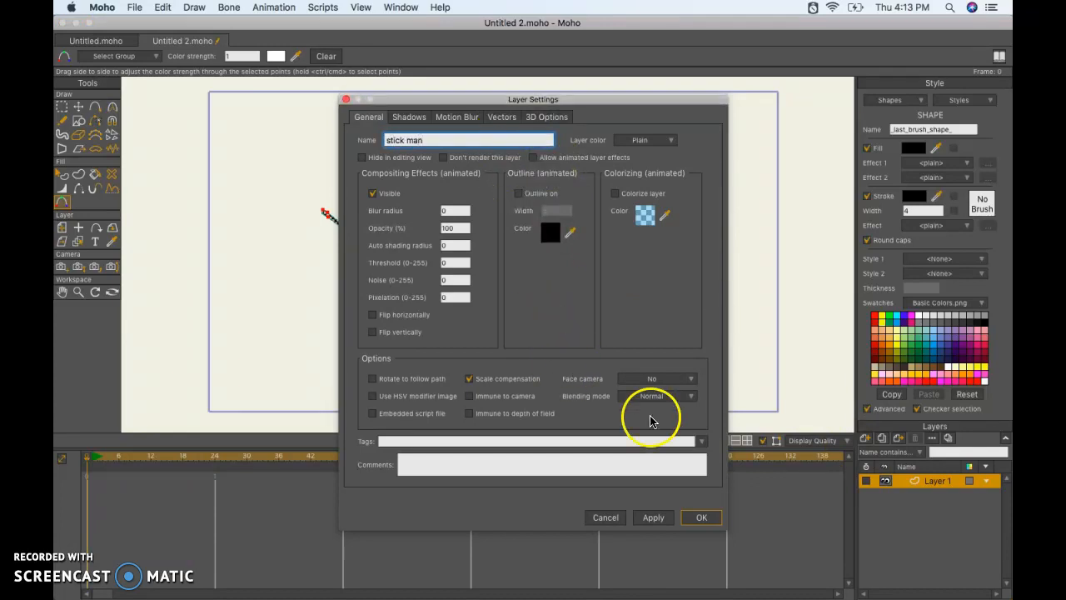
{"action": "left_click", "coordinate": [704, 518]}
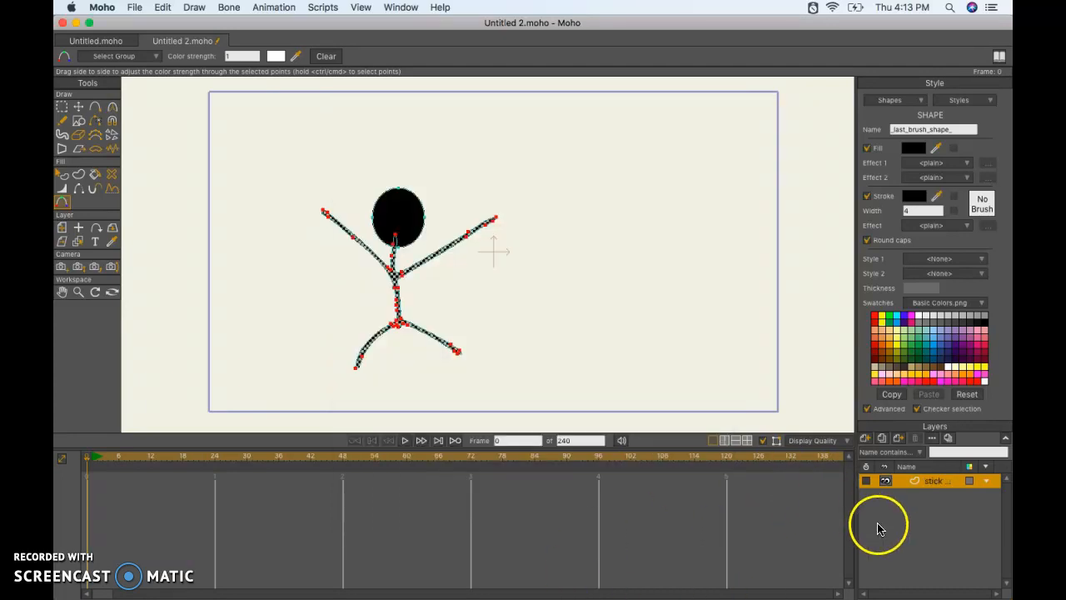
Step: Place the stick man layer in a new group named "maneger" and convert that group to a bone layer
{"action": "left_click", "coordinate": [864, 446]}
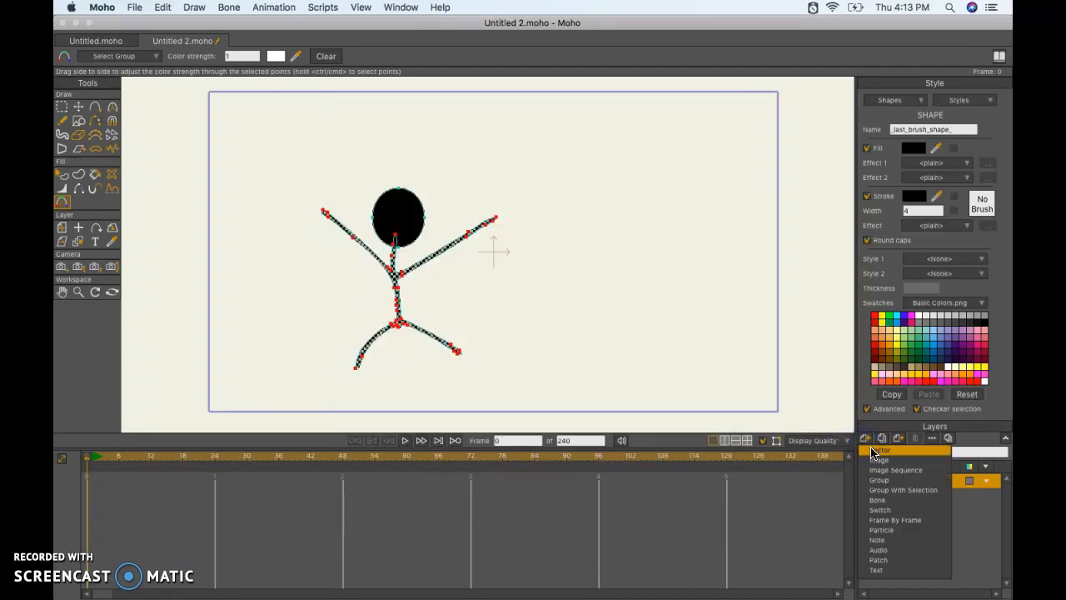
{"action": "left_click", "coordinate": [876, 492]}
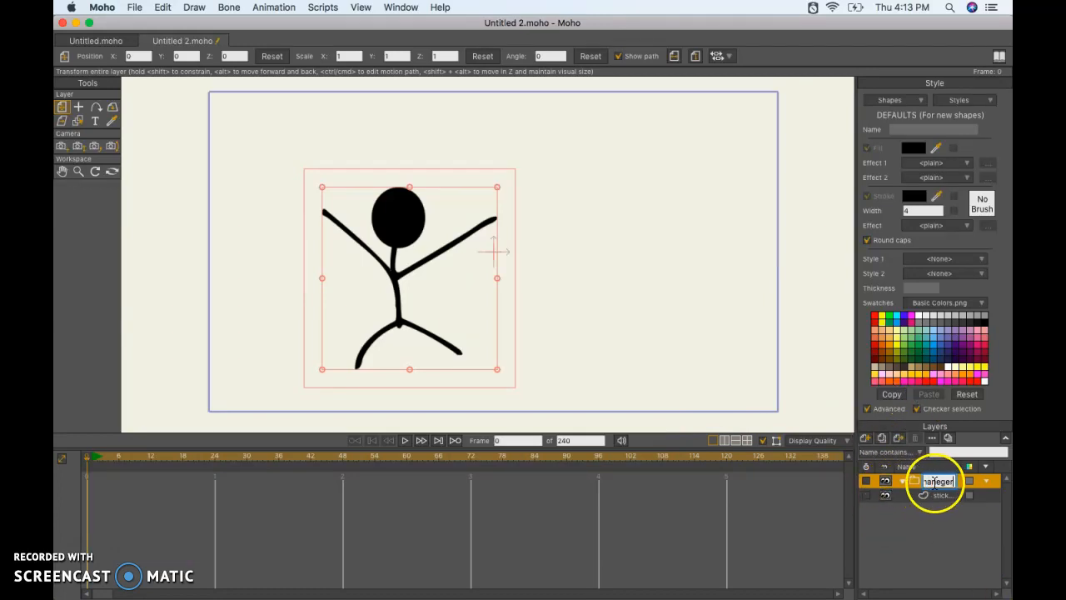
{"action": "left_click", "coordinate": [904, 483]}
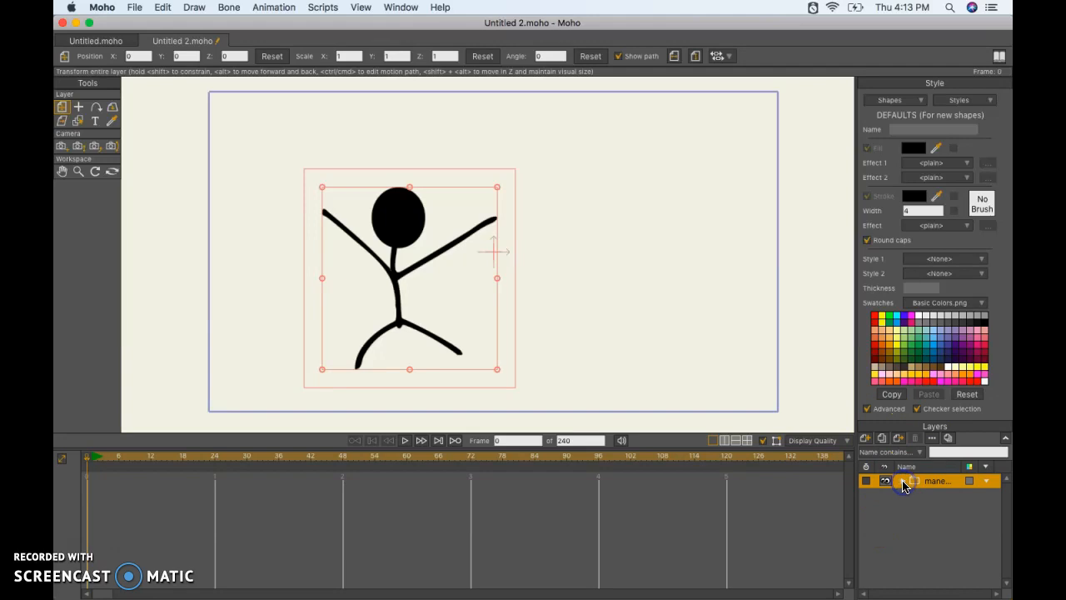
{"action": "left_click", "coordinate": [894, 448]}
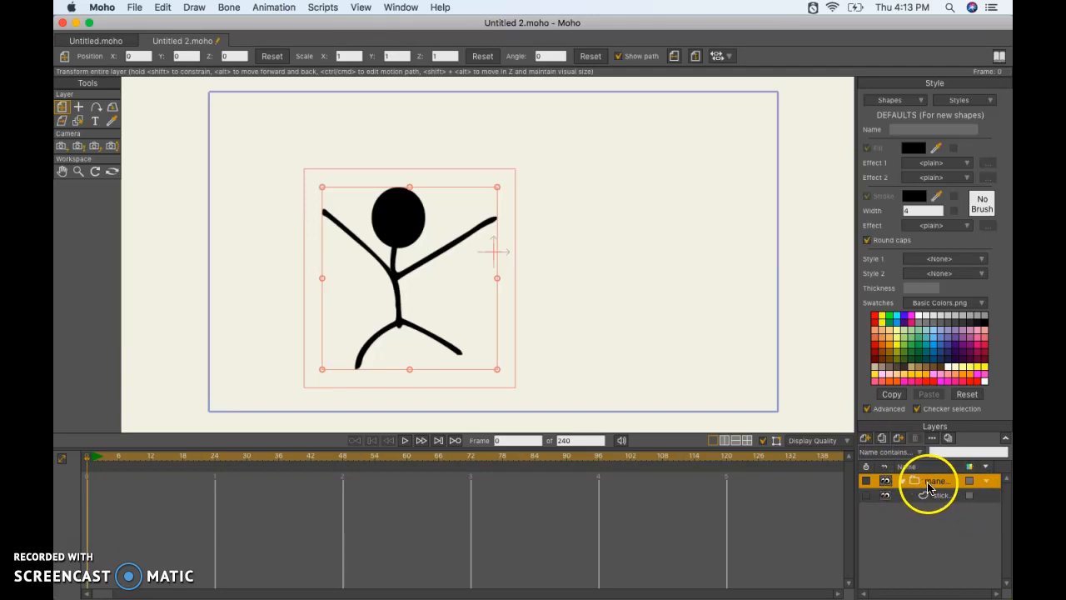
{"action": "right_click", "coordinate": [928, 484]}
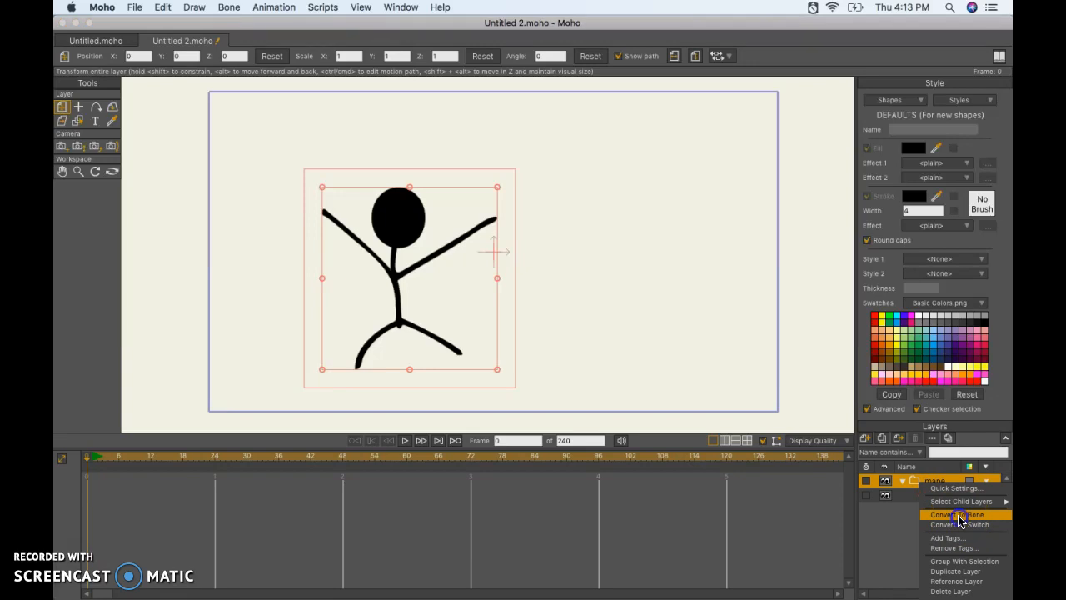
{"action": "left_click", "coordinate": [958, 515]}
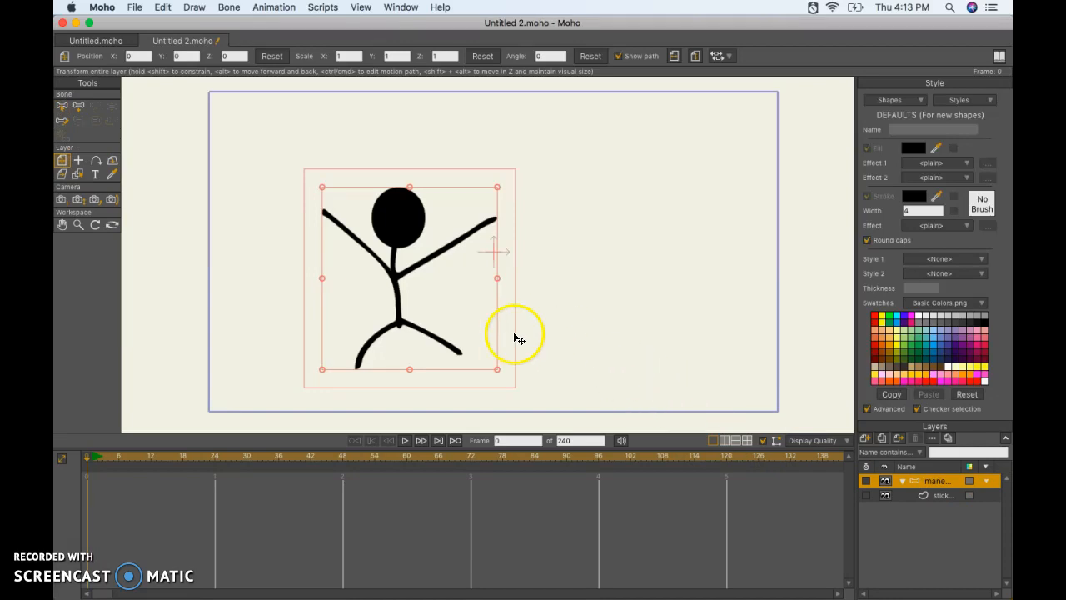
Step: Add bones to the stick man along the torso, both arms, both legs and the head
{"action": "left_click", "coordinate": [78, 107]}
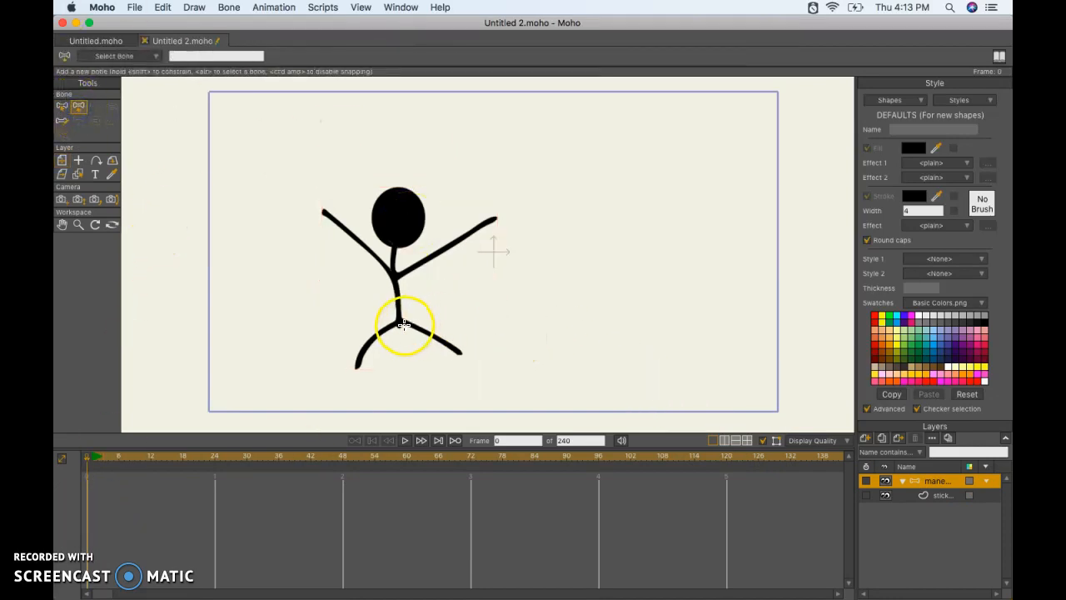
{"action": "left_click", "coordinate": [401, 323]}
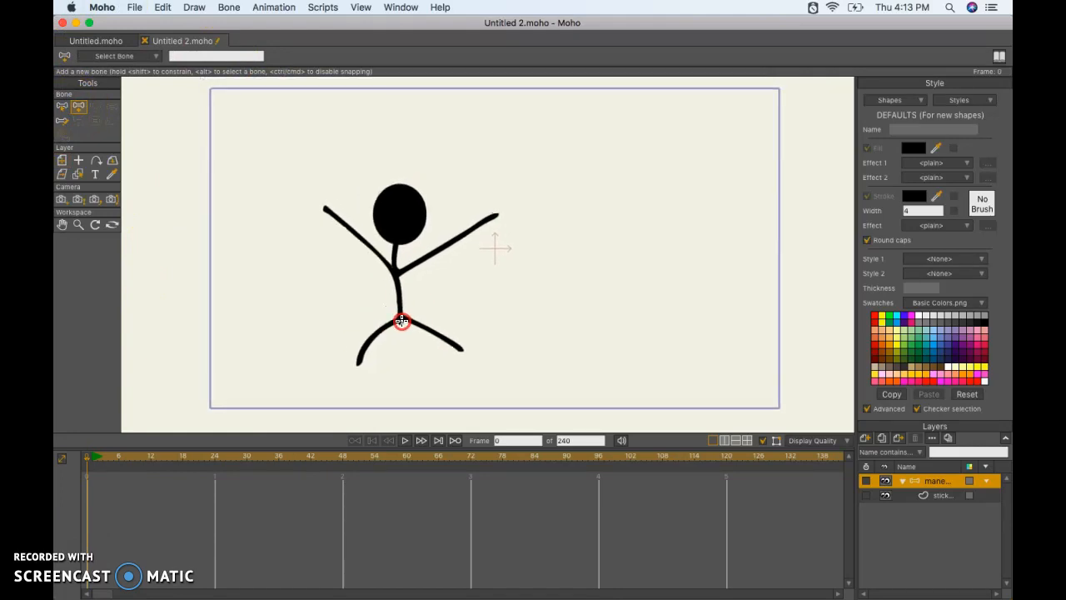
{"action": "left_click_drag", "start_coordinate": [400, 318], "coordinate": [399, 308]}
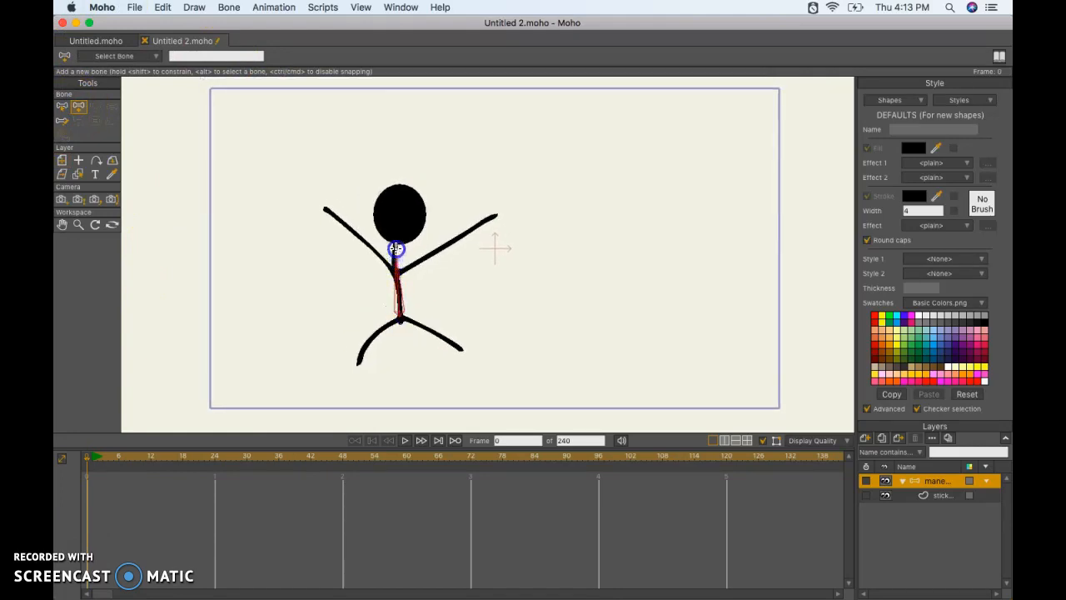
{"action": "left_click_drag", "start_coordinate": [395, 246], "coordinate": [326, 210]}
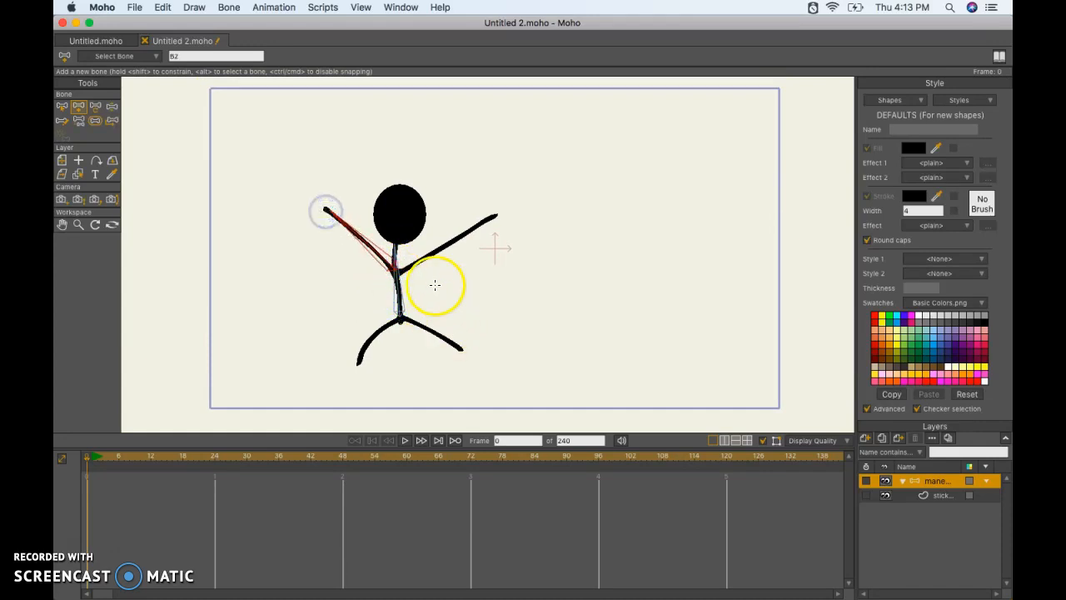
{"action": "left_click_drag", "start_coordinate": [398, 268], "coordinate": [499, 214]}
{"action": "left_click_drag", "start_coordinate": [401, 318], "coordinate": [460, 350]}
{"action": "left_click", "coordinate": [402, 317]}
{"action": "left_click_drag", "start_coordinate": [401, 320], "coordinate": [356, 369]}
{"action": "left_click", "coordinate": [400, 244]}
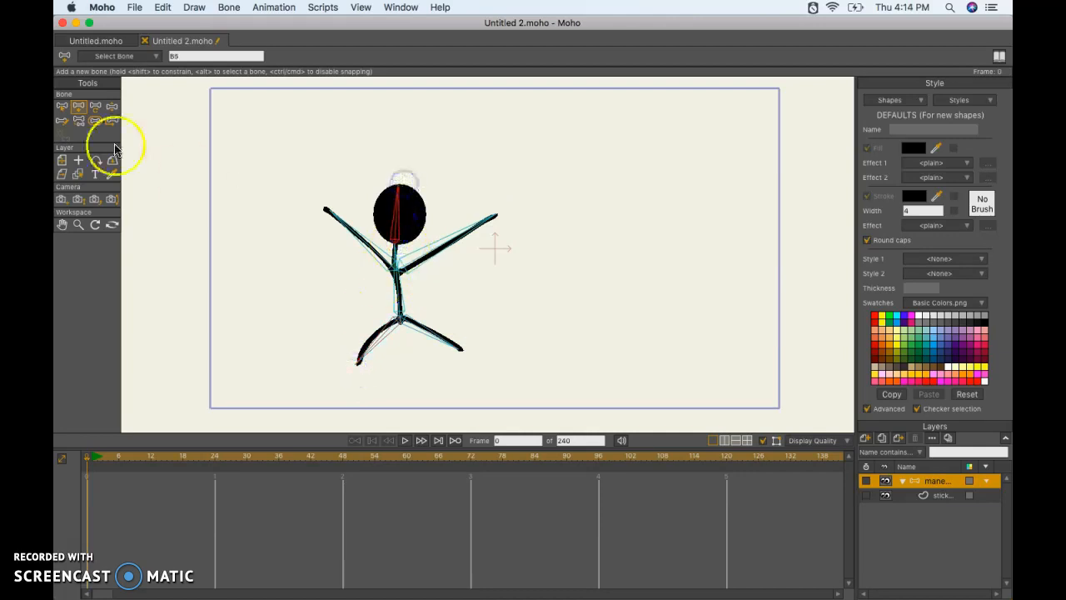
Step: Use Reparent Bone to attach the head bone and the right-hand arm bone to the torso bone
{"action": "left_click", "coordinate": [80, 122]}
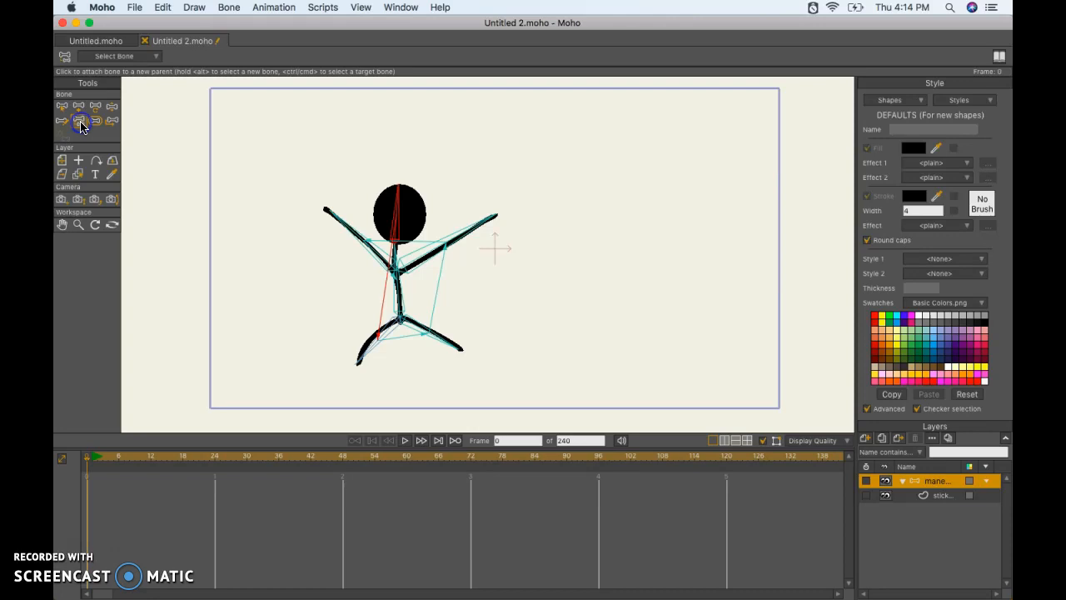
{"action": "left_click", "coordinate": [400, 284]}
{"action": "left_click", "coordinate": [62, 106]}
{"action": "left_click", "coordinate": [446, 242]}
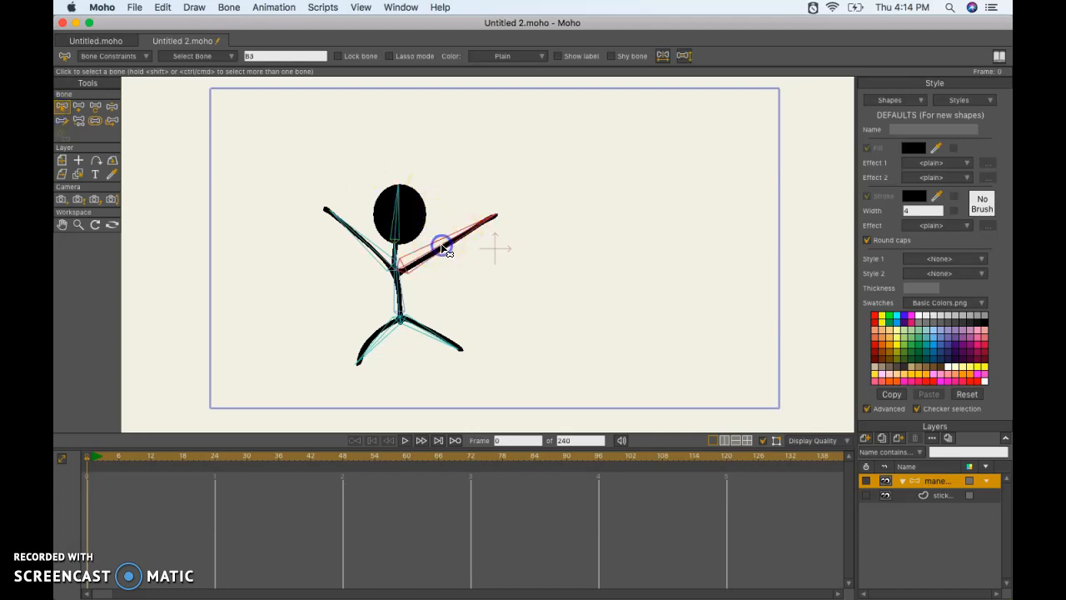
{"action": "left_click", "coordinate": [79, 122]}
{"action": "left_click", "coordinate": [363, 296]}
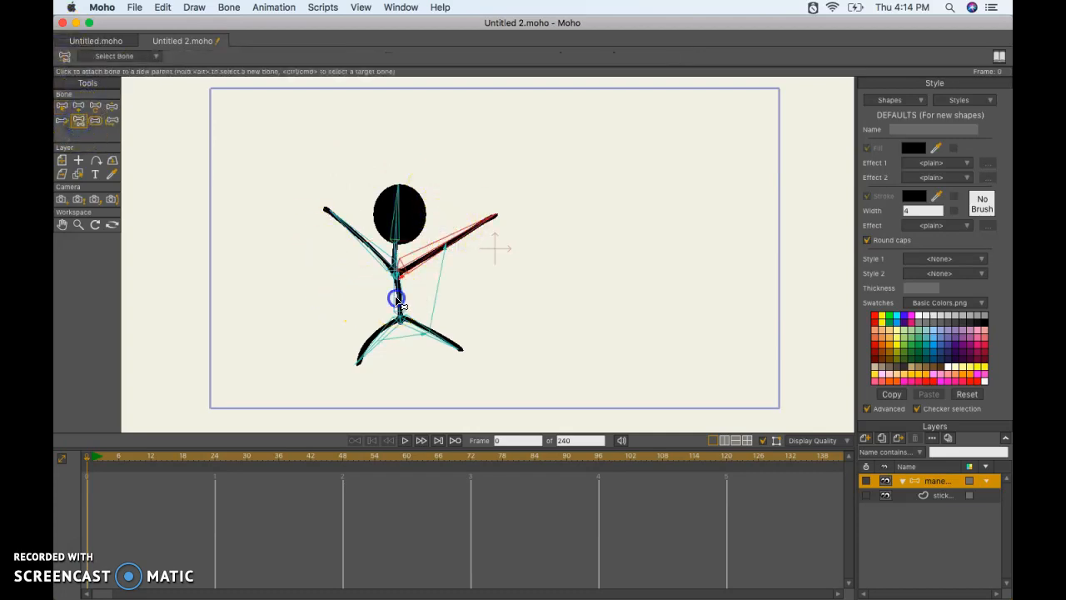
Step: Try to reassign the torso bone's parent with Reparent Bone
{"action": "left_click", "coordinate": [64, 117]}
{"action": "left_click", "coordinate": [64, 108]}
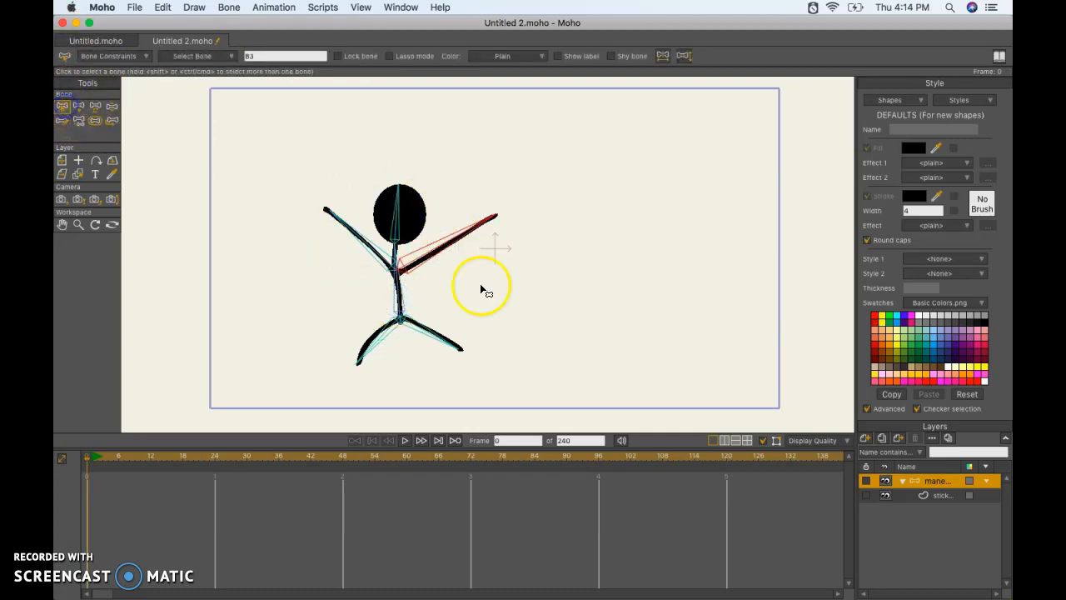
{"action": "left_click", "coordinate": [397, 301]}
{"action": "left_click", "coordinate": [79, 122]}
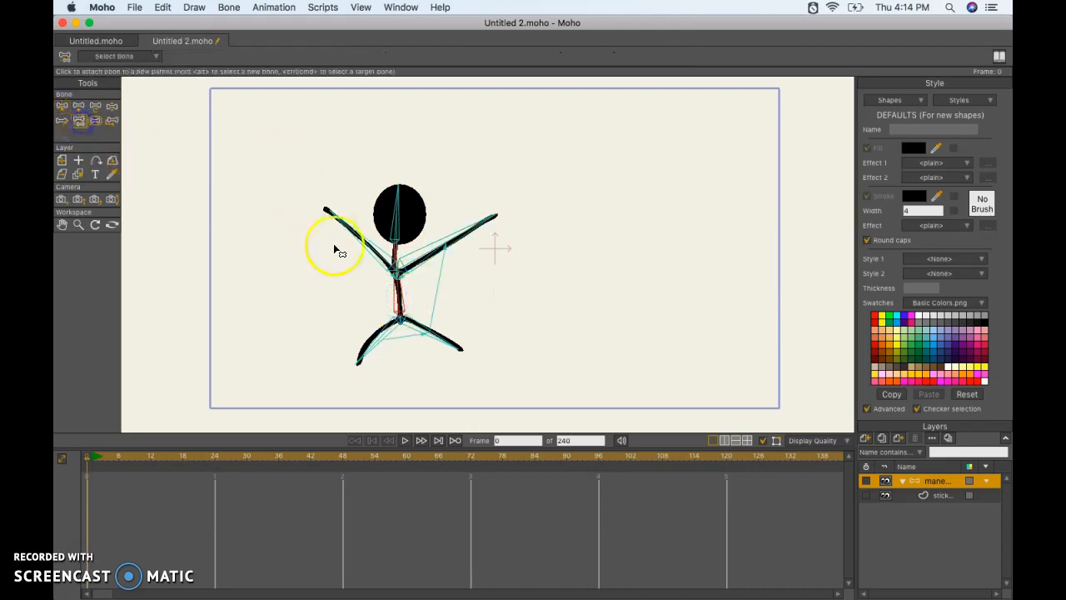
{"action": "left_click", "coordinate": [437, 254]}
{"action": "left_click", "coordinate": [408, 299]}
Step: Parent the left-hand arm bone to the torso bone and reapply the torso as parent of the right-hand arm bone
{"action": "left_click", "coordinate": [63, 108]}
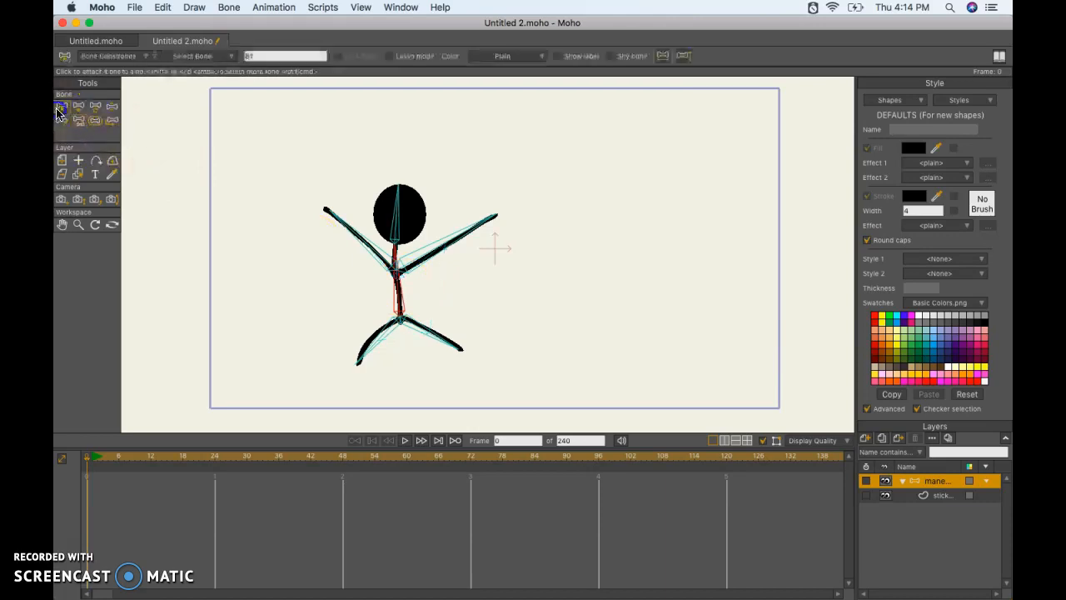
{"action": "left_click", "coordinate": [385, 259]}
{"action": "left_click", "coordinate": [79, 122]}
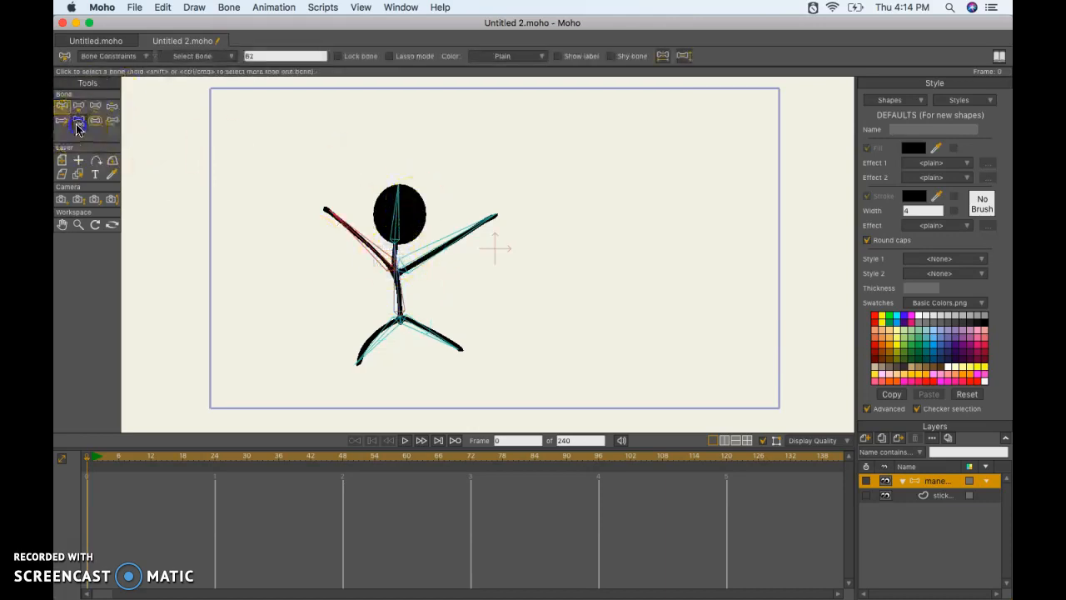
{"action": "left_click", "coordinate": [493, 257]}
{"action": "left_click", "coordinate": [456, 260]}
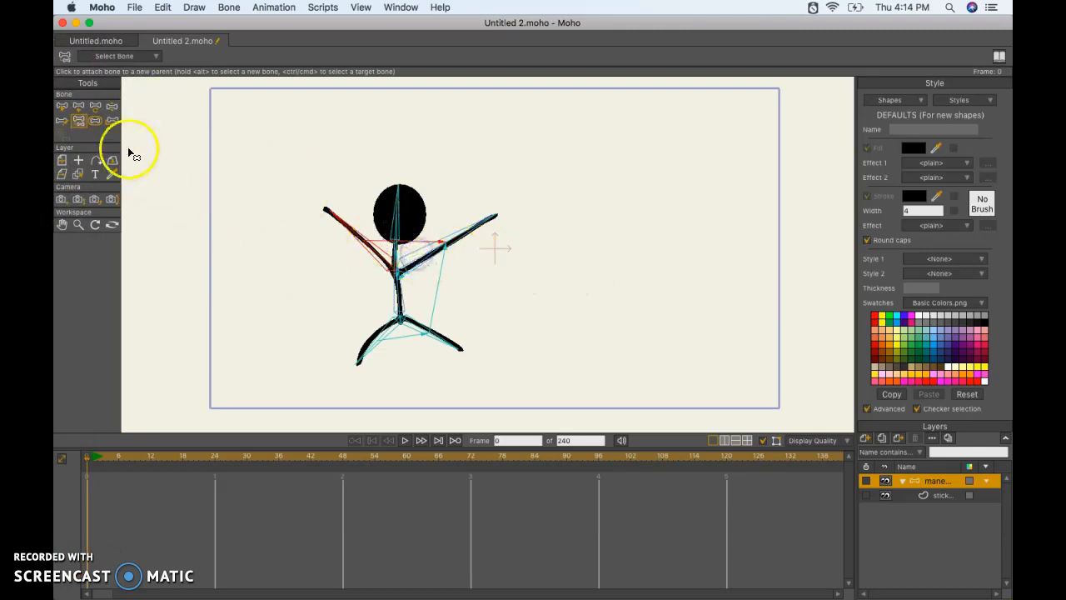
{"action": "left_click", "coordinate": [62, 107]}
{"action": "left_click", "coordinate": [445, 264]}
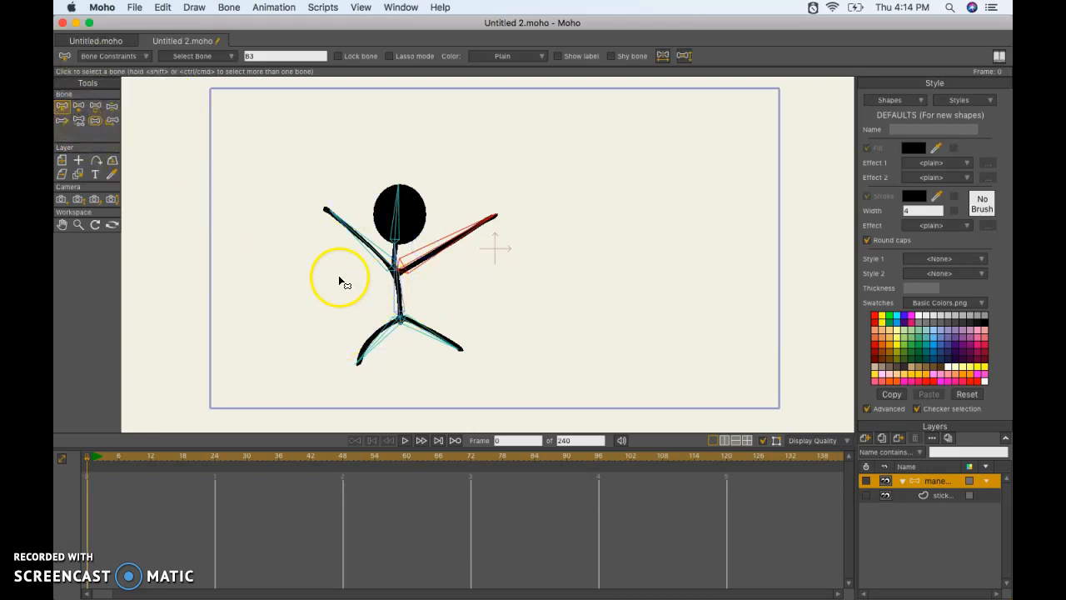
{"action": "left_click", "coordinate": [77, 121]}
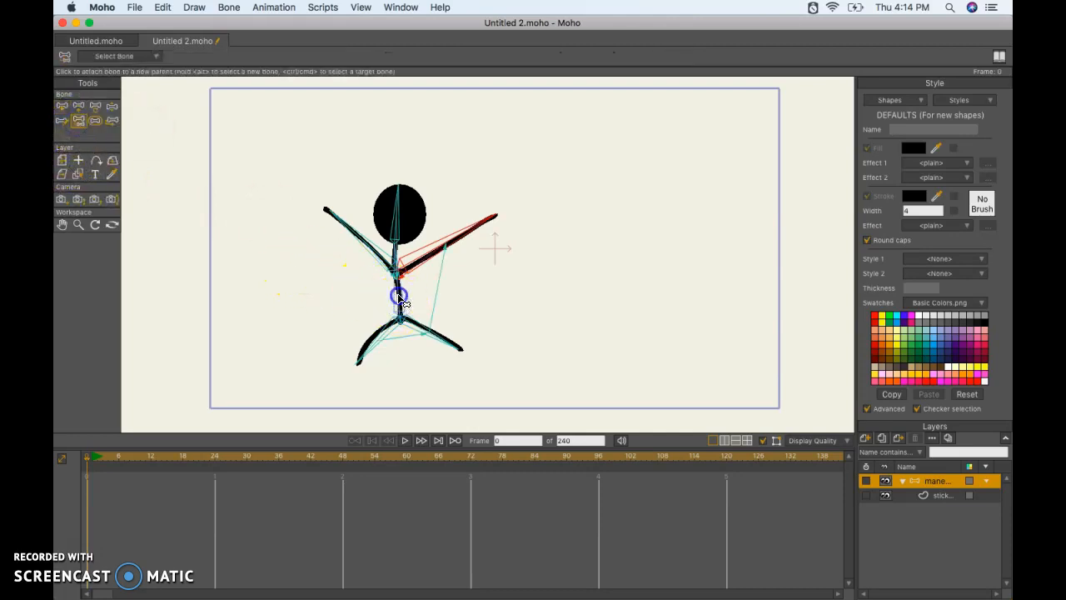
Step: Parent both leg bones to the torso bone
{"action": "left_click", "coordinate": [61, 106]}
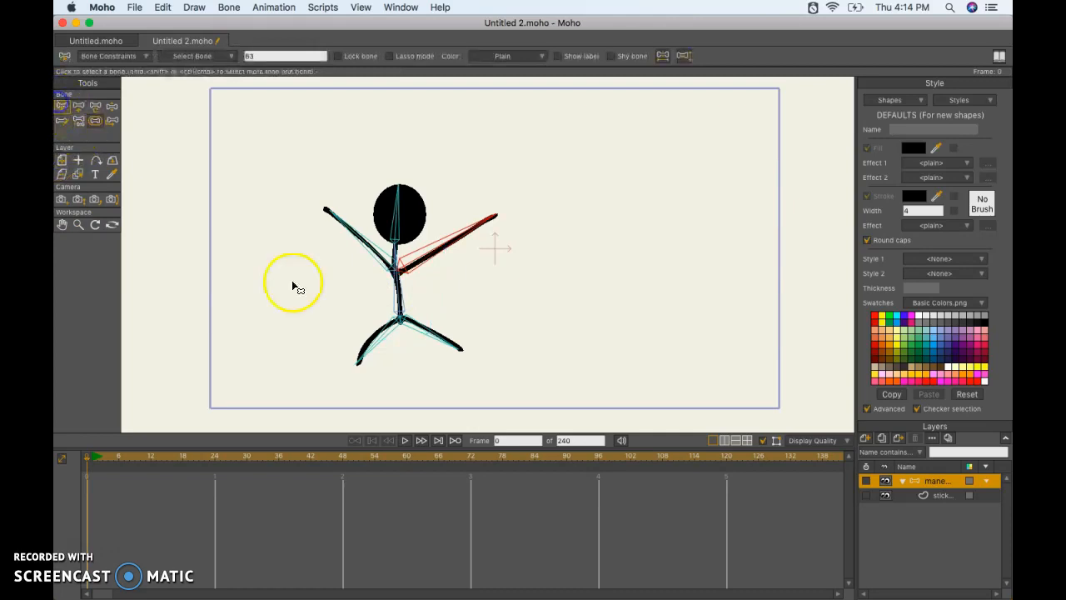
{"action": "left_click", "coordinate": [77, 123]}
{"action": "left_click", "coordinate": [399, 299]}
{"action": "left_click", "coordinate": [61, 107]}
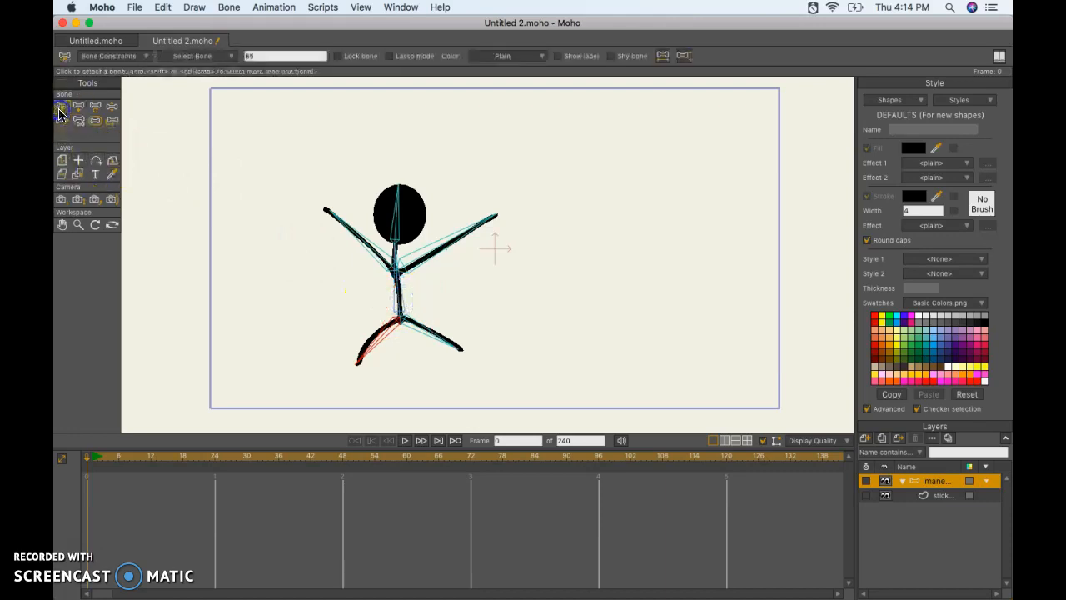
{"action": "left_click", "coordinate": [431, 330]}
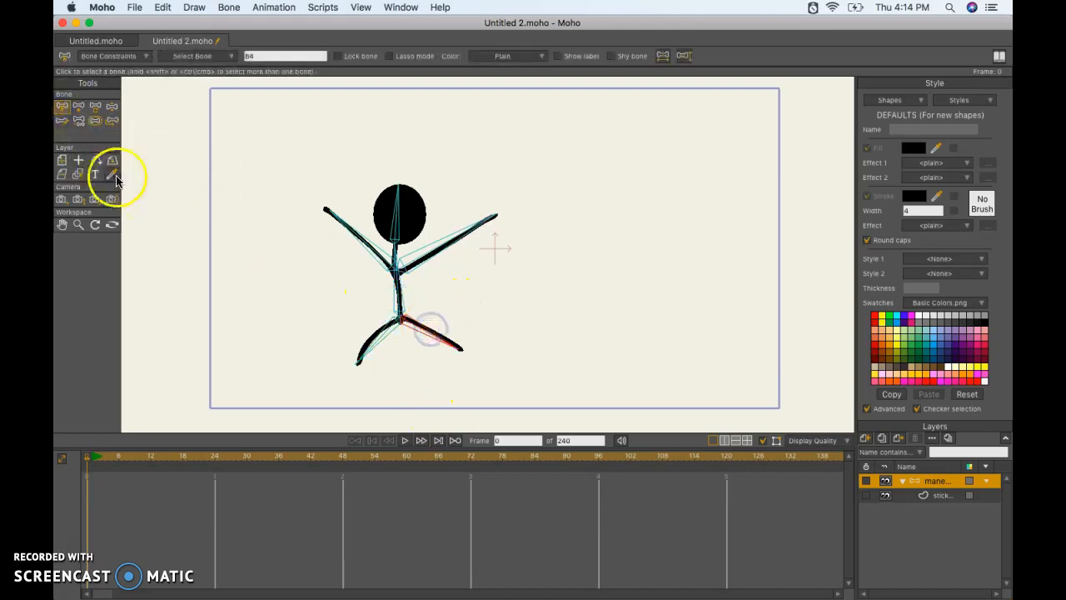
{"action": "left_click", "coordinate": [78, 121]}
{"action": "left_click", "coordinate": [393, 302]}
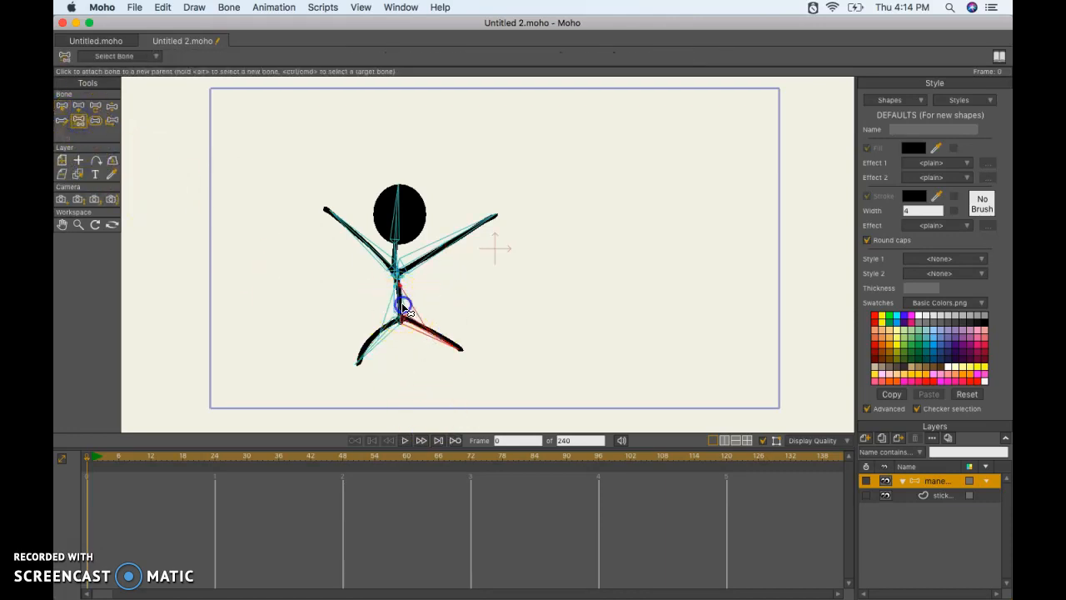
Step: Check that the head bone is parented to the torso bone
{"action": "left_click", "coordinate": [394, 216]}
{"action": "left_click", "coordinate": [65, 108]}
{"action": "left_click", "coordinate": [79, 120]}
{"action": "left_click", "coordinate": [337, 260]}
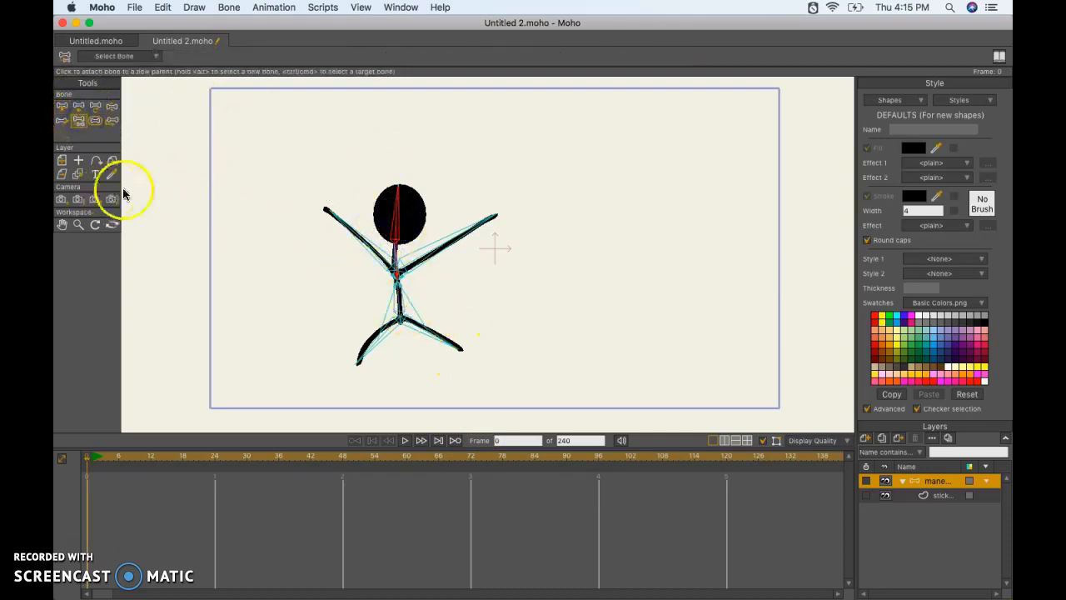
Step: Test the rig with Manipulate Bones by bending the head, both arms and both legs, and return to selecting the head bone
{"action": "left_click", "coordinate": [112, 106]}
{"action": "left_click_drag", "start_coordinate": [383, 196], "coordinate": [477, 258]}
{"action": "mouse_move", "coordinate": [459, 325]}
{"action": "left_mouse_down"}
{"action": "mouse_move", "coordinate": [467, 364]}
{"action": "mouse_move", "coordinate": [439, 405]}
{"action": "mouse_move", "coordinate": [464, 335]}
{"action": "left_mouse_up"}
{"action": "left_click_drag", "start_coordinate": [379, 340], "coordinate": [293, 360]}
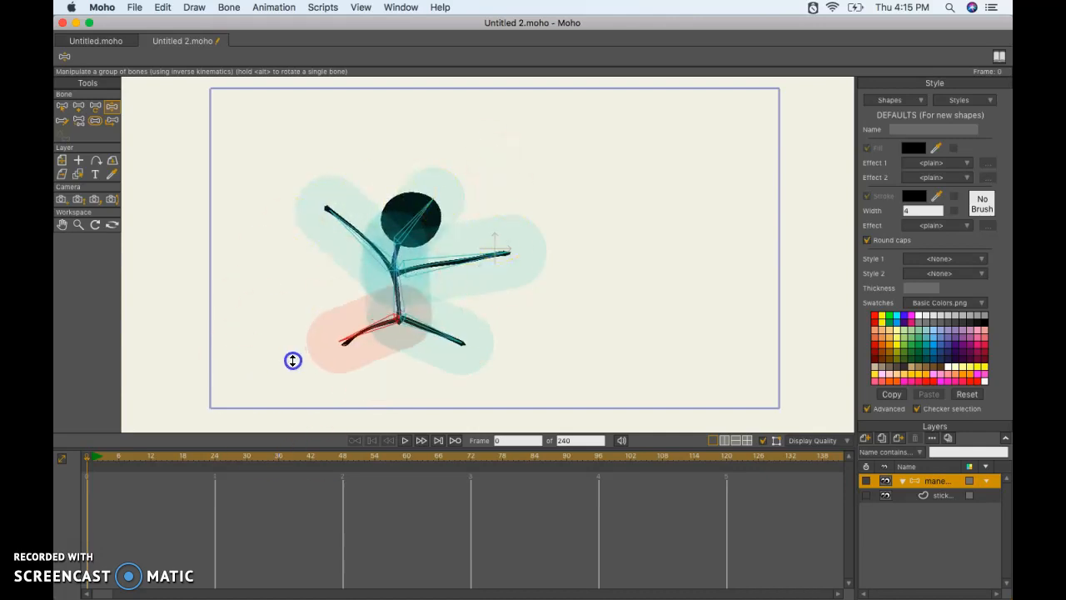
{"action": "left_click_drag", "start_coordinate": [342, 221], "coordinate": [389, 312]}
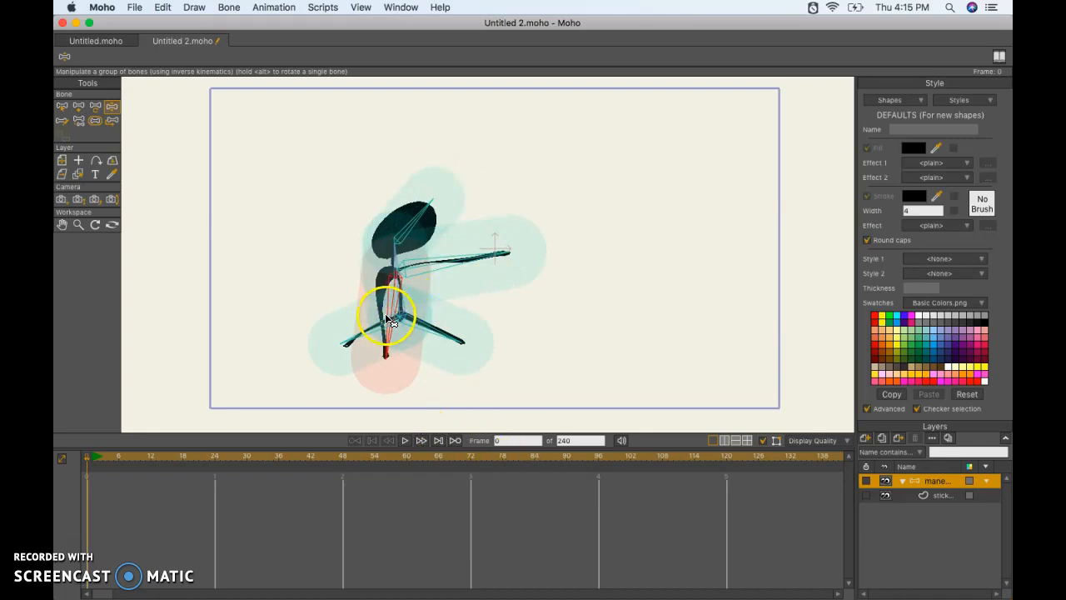
{"action": "left_click", "coordinate": [61, 106]}
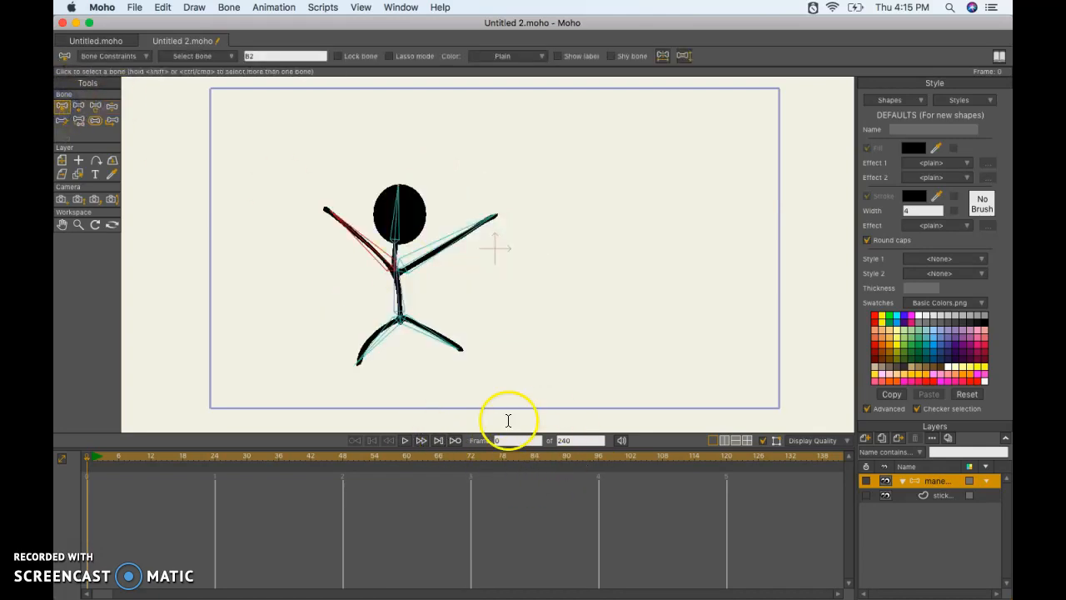
{"action": "left_click", "coordinate": [397, 215]}
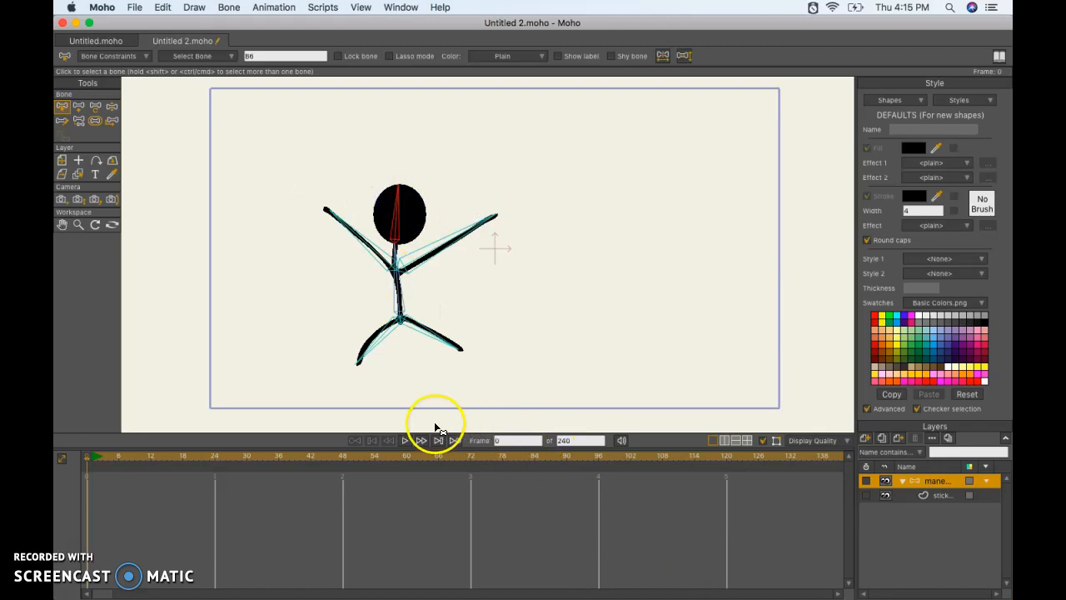
Step: Record a short audio clip with the built-in microphone and add it to the project as "stick man" in the MohoLocal folder
{"action": "left_click", "coordinate": [417, 9]}
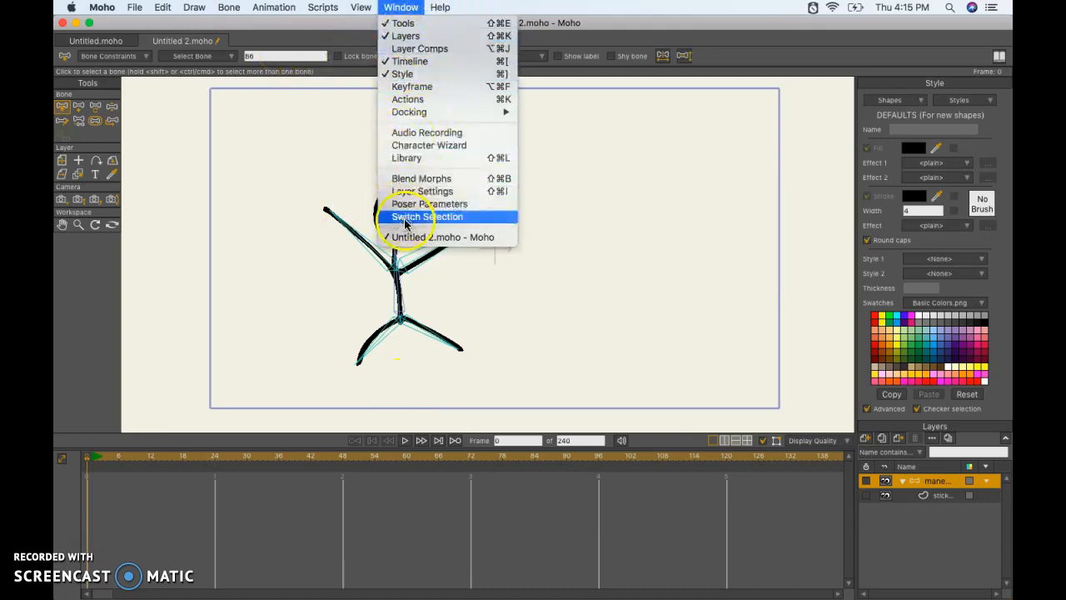
{"action": "left_click", "coordinate": [442, 132]}
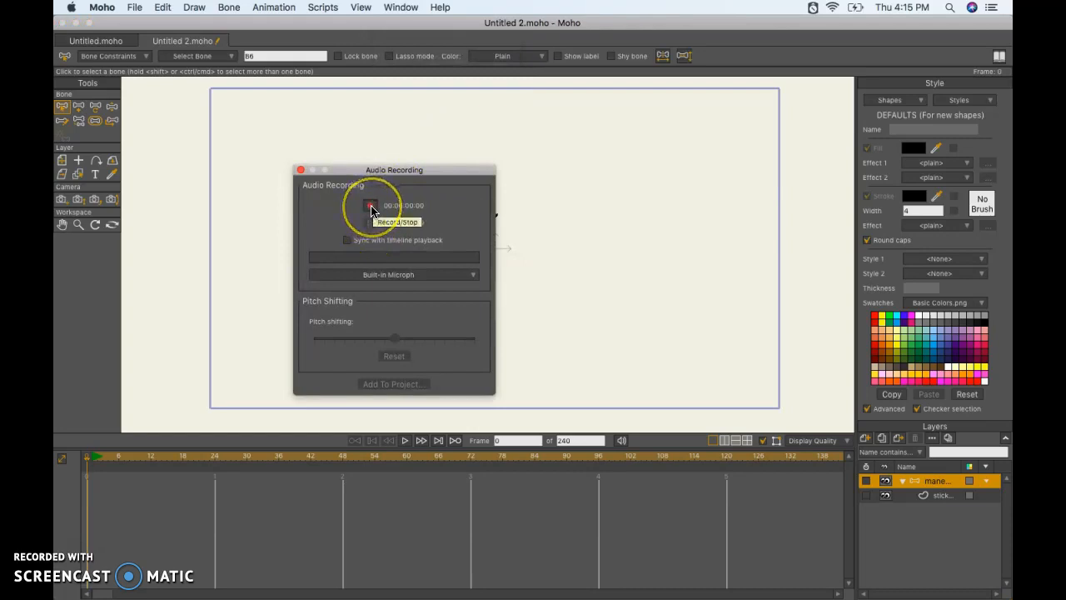
{"action": "left_click", "coordinate": [370, 209]}
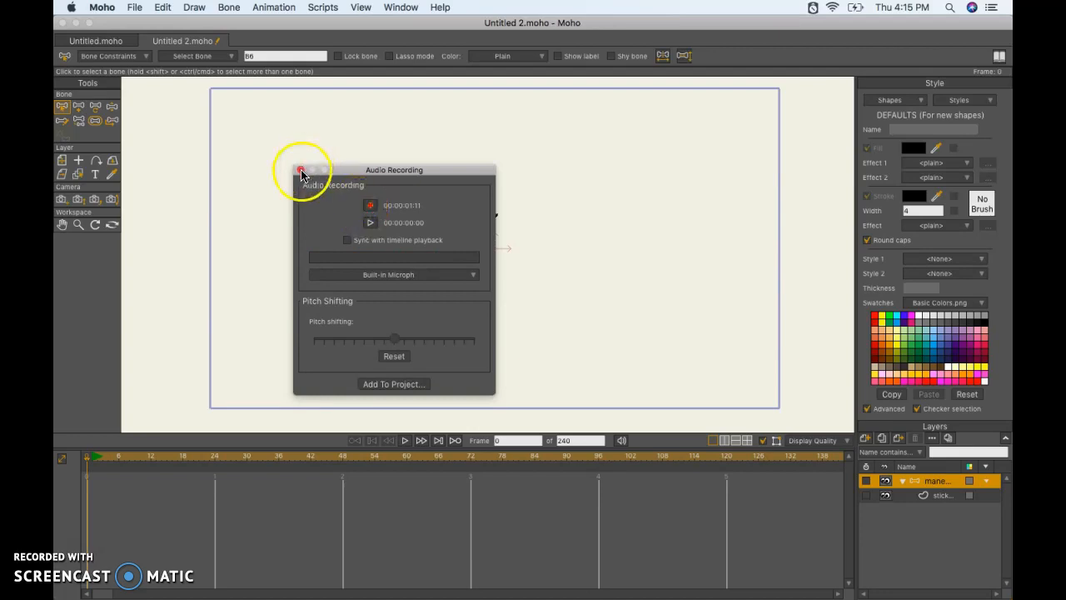
{"action": "left_click", "coordinate": [413, 384]}
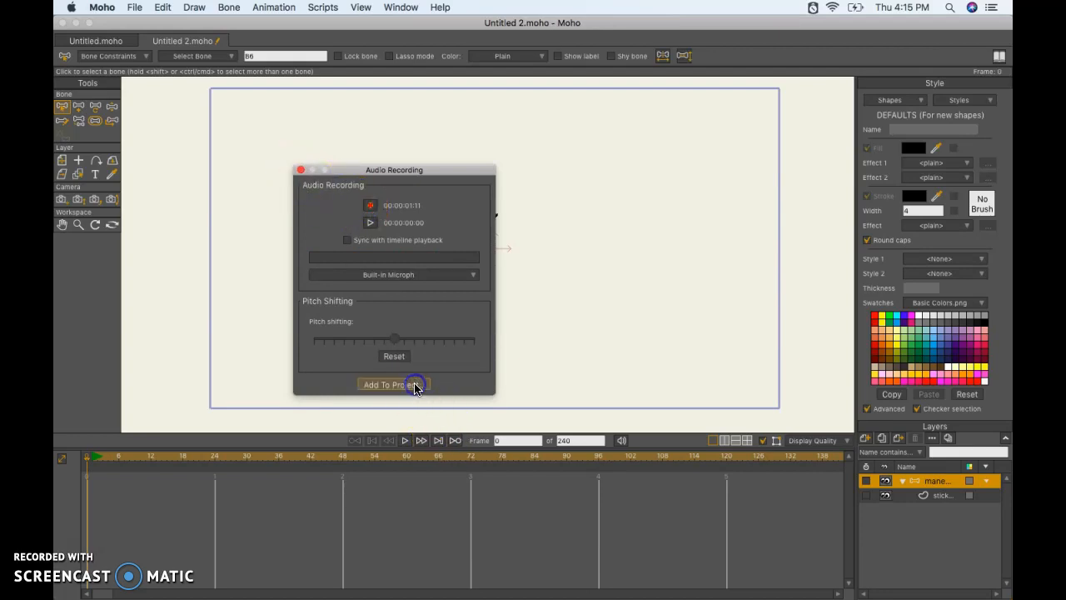
{"action": "double_click", "coordinate": [526, 123]}
{"action": "key", "text": "BackSpace"}
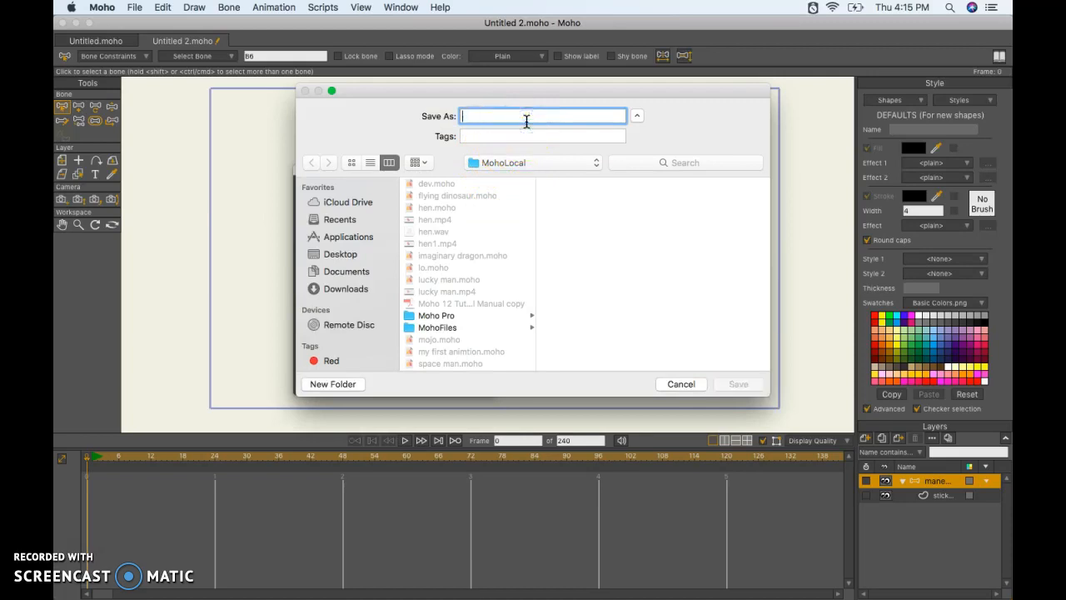
{"action": "type", "text": "stic"}
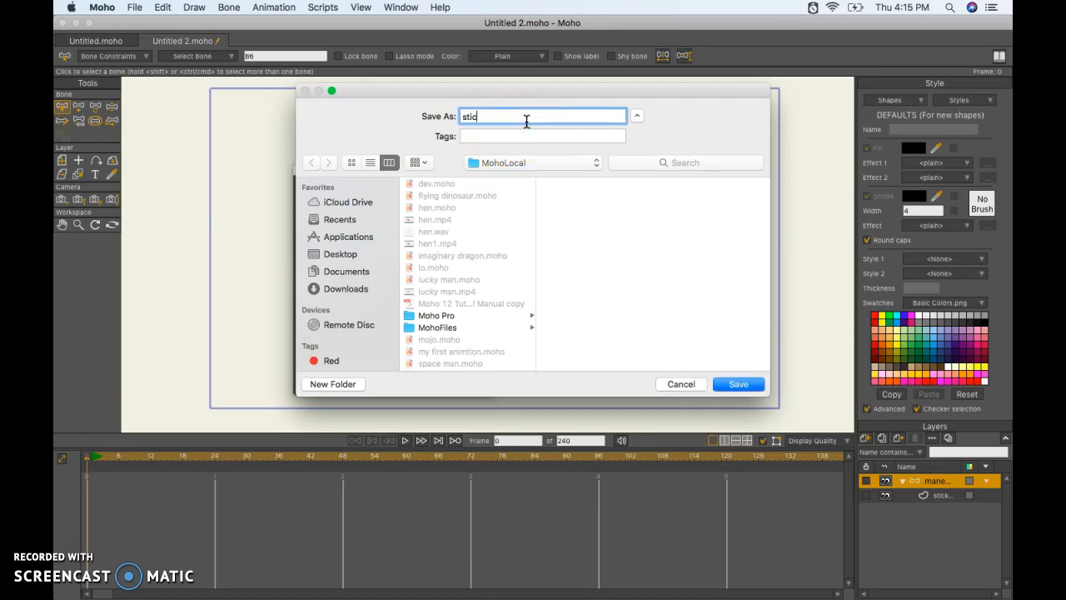
{"action": "type", "text": "k"}
{"action": "key", "text": "space"}
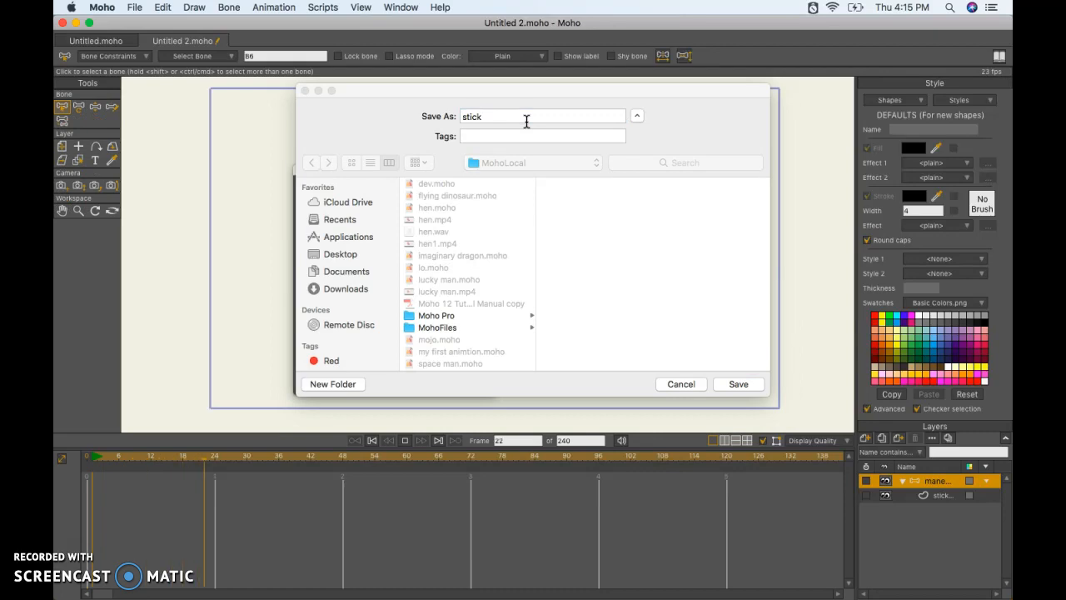
{"action": "left_click", "coordinate": [758, 383]}
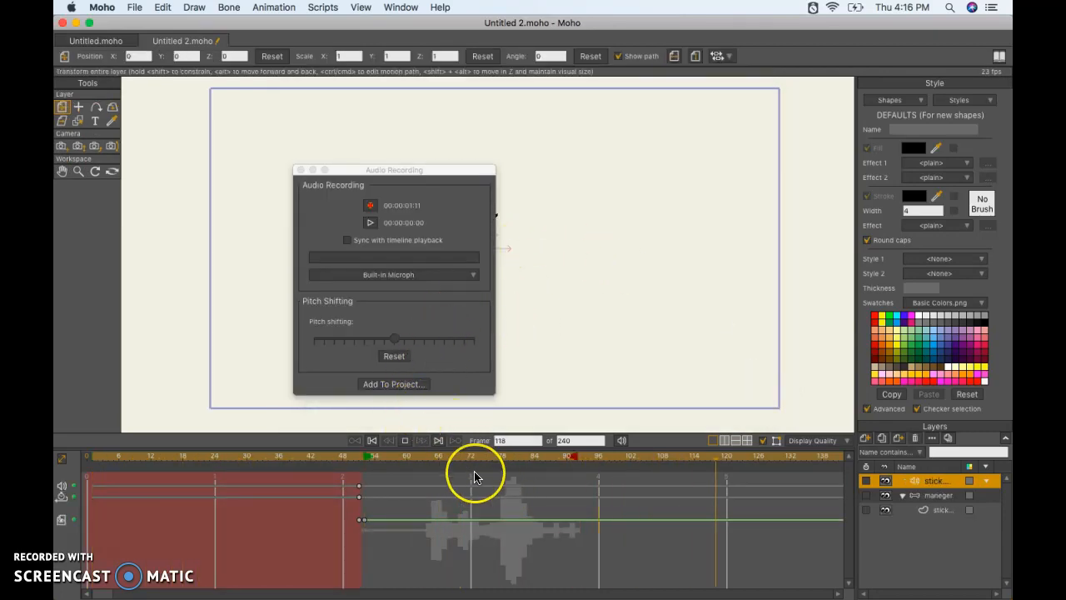
Step: Raise the system volume and play the animation timeline to listen to the added audio clip
{"action": "key", "text": "XF86AudioRaiseVolume"}
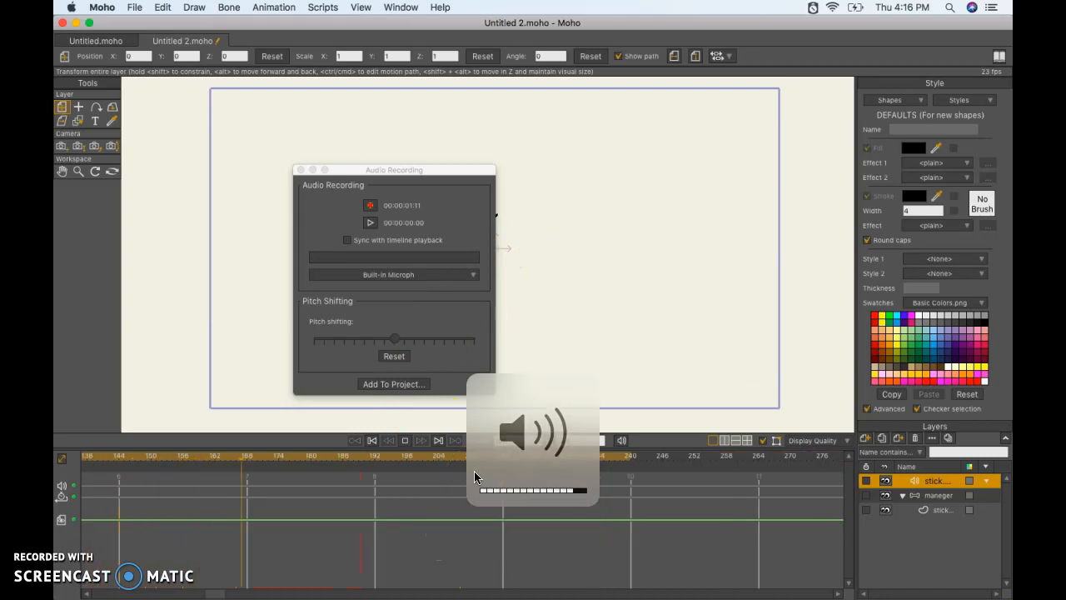
{"action": "left_click", "coordinate": [405, 440]}
{"action": "left_click", "coordinate": [405, 440]}
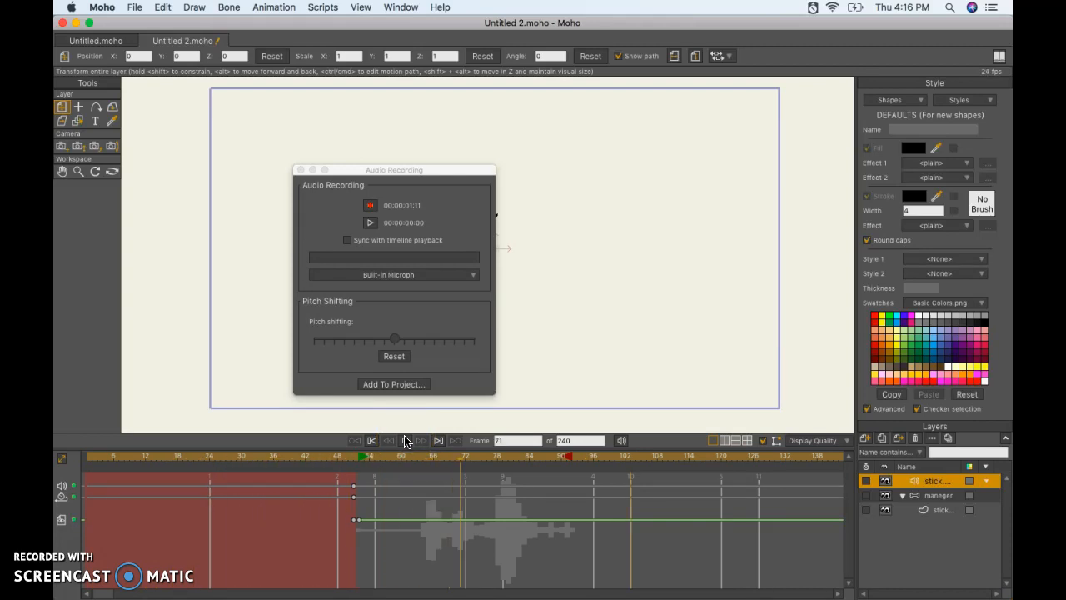
{"action": "left_click", "coordinate": [404, 440]}
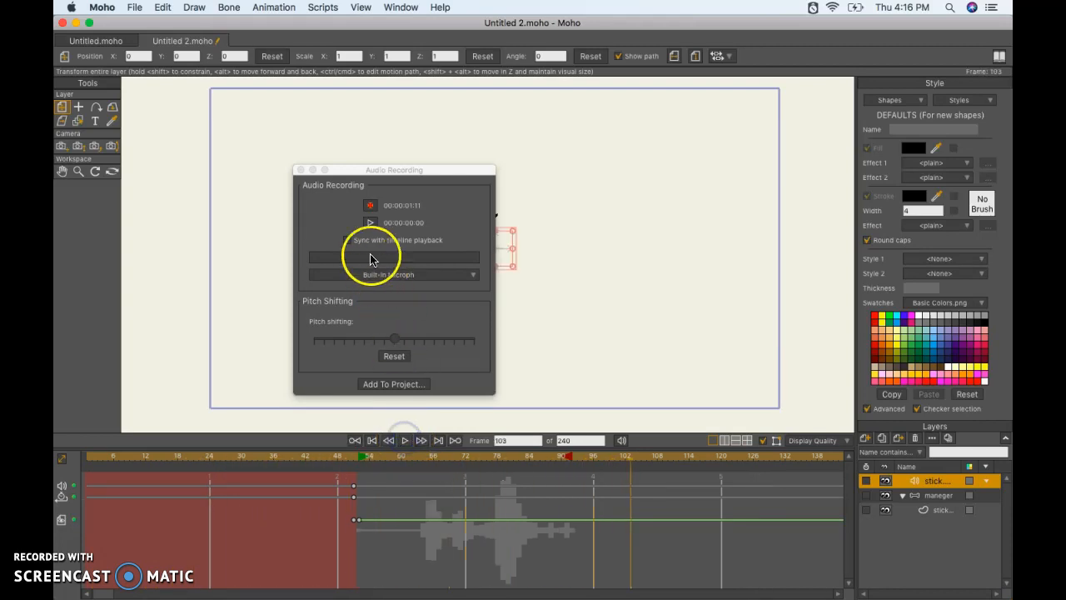
Step: Record the audio clip again with the built-in microphone, preview the take, and re-record it once more
{"action": "left_click", "coordinate": [370, 207]}
{"action": "left_click", "coordinate": [371, 207]}
{"action": "left_click", "coordinate": [372, 207]}
{"action": "left_click", "coordinate": [370, 223]}
{"action": "left_click", "coordinate": [371, 207]}
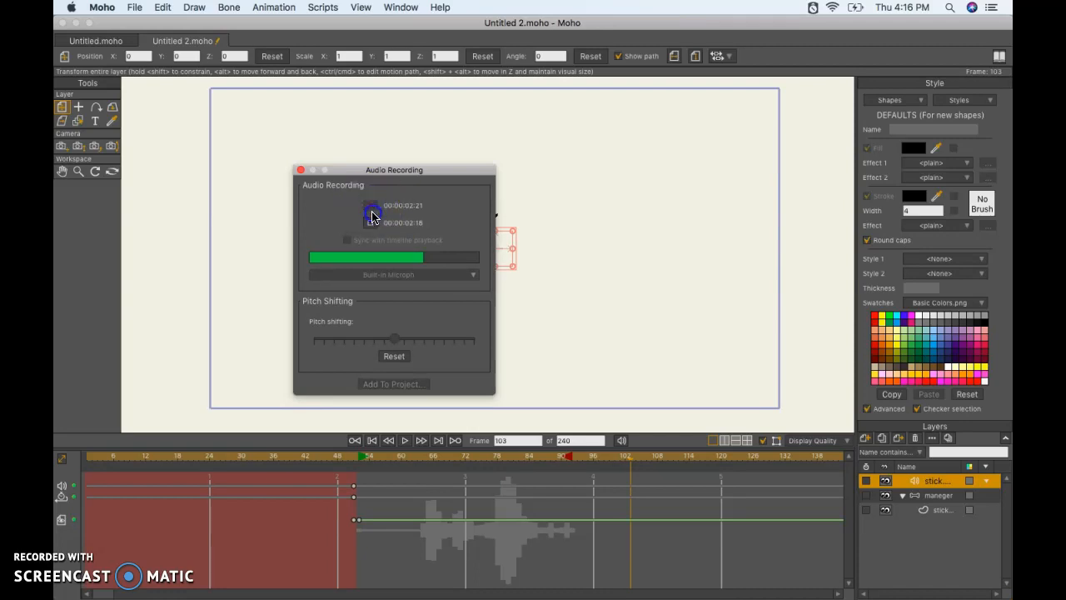
{"action": "left_click", "coordinate": [371, 210]}
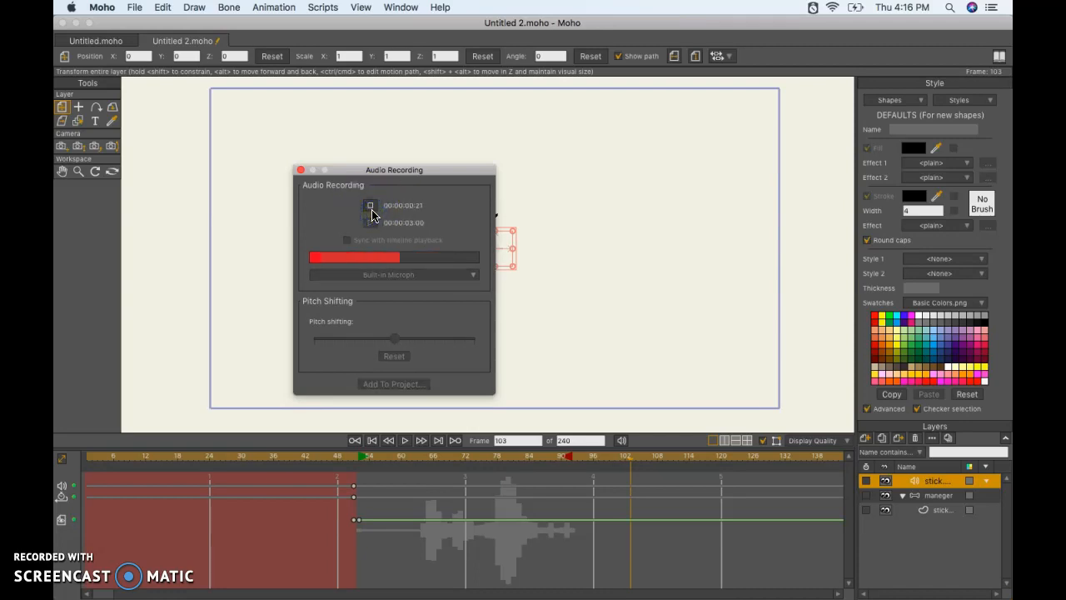
{"action": "left_click", "coordinate": [372, 213]}
{"action": "left_click", "coordinate": [371, 224]}
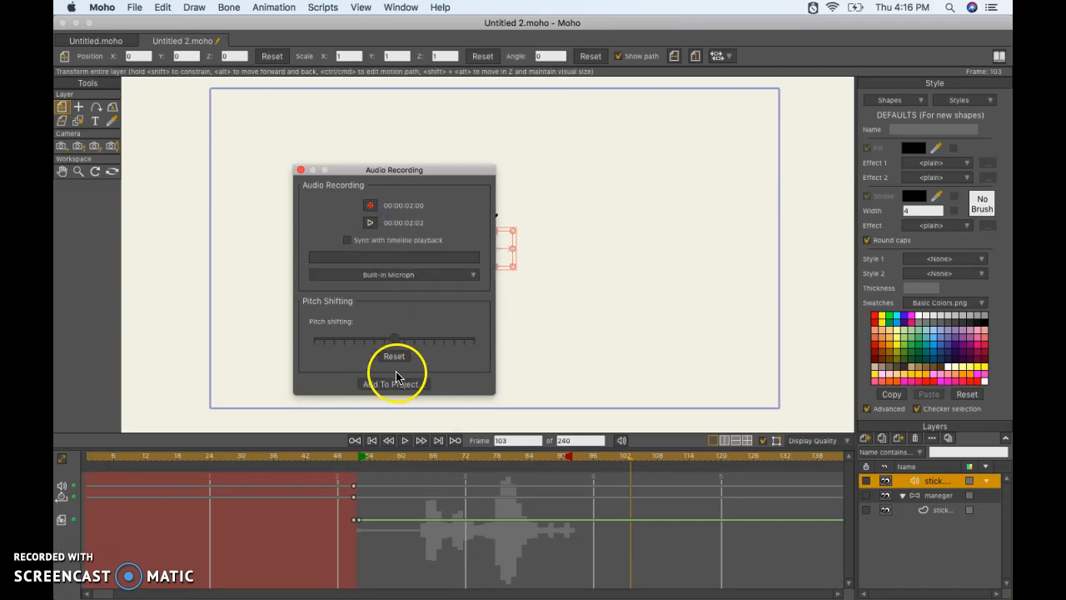
Step: Add the new recording to the project as "stick man" in the MohoLocal folder, replacing the existing file
{"action": "left_click", "coordinate": [418, 412]}
{"action": "left_click", "coordinate": [400, 393]}
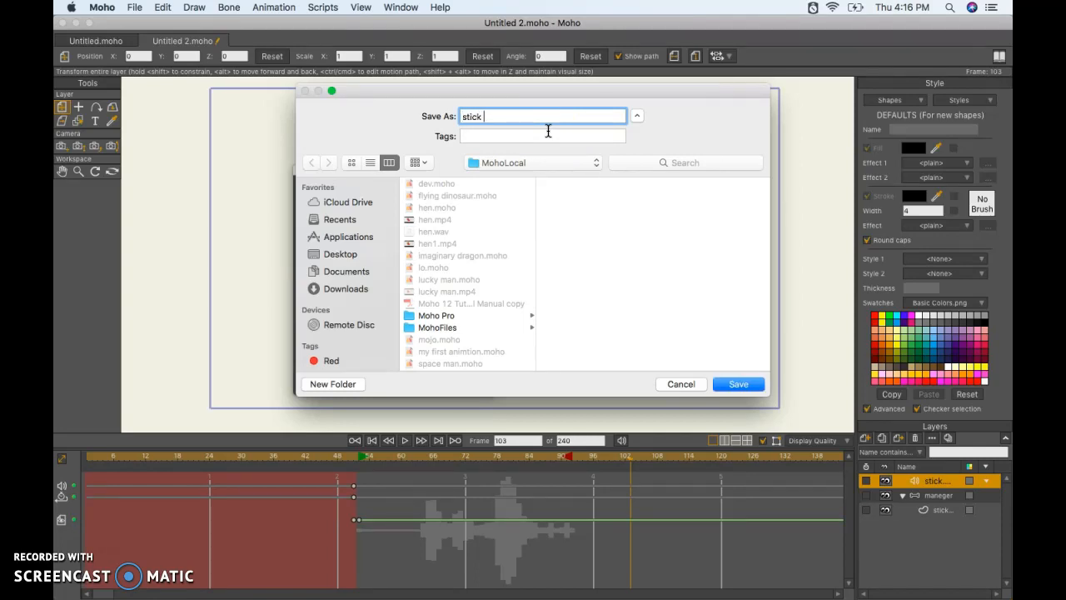
{"action": "left_click", "coordinate": [761, 382]}
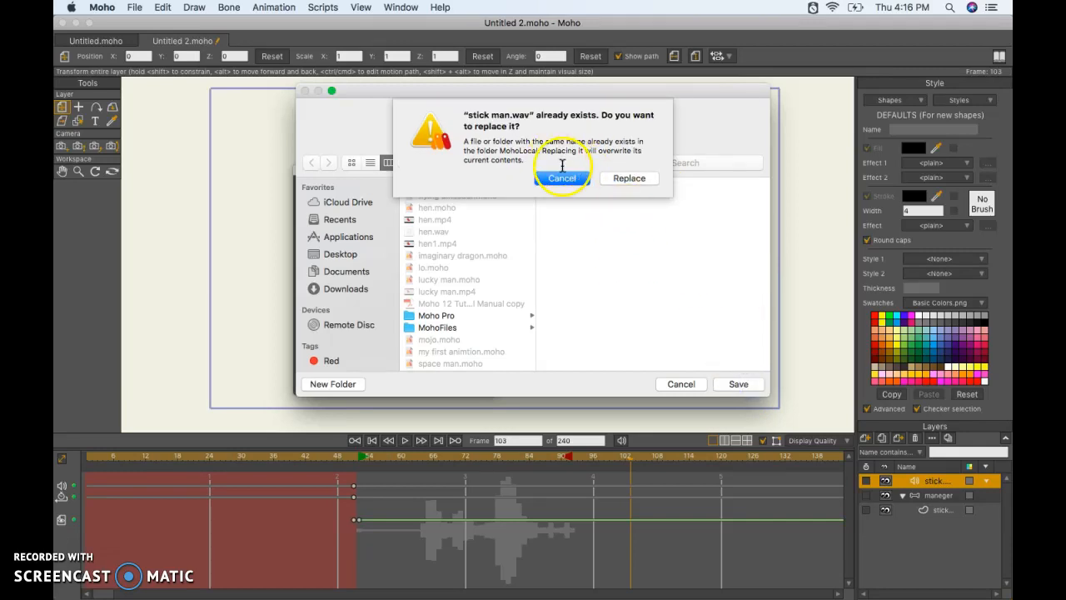
{"action": "left_click", "coordinate": [630, 180]}
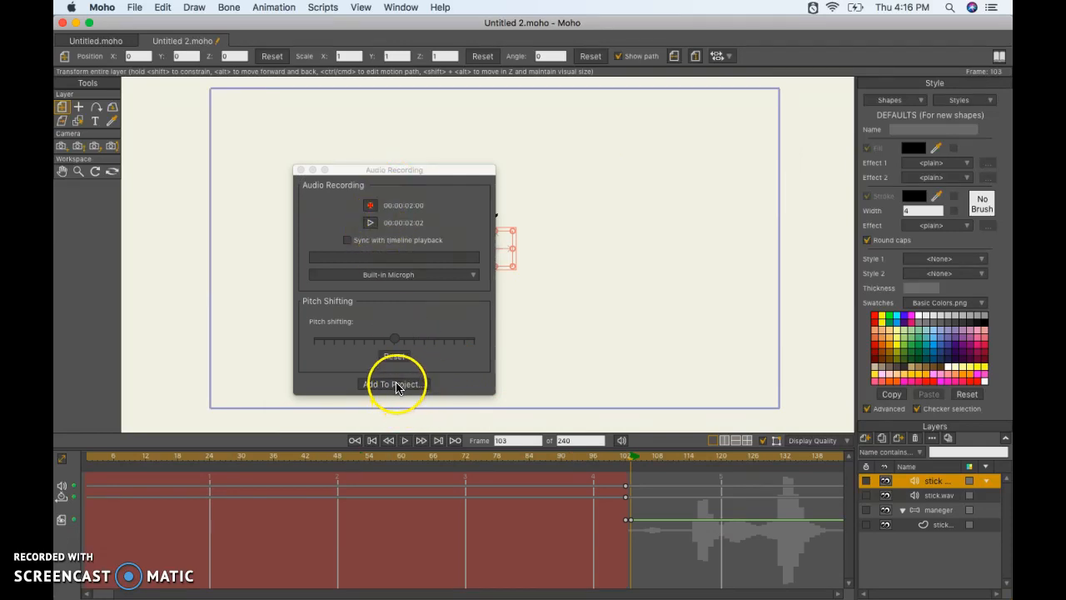
Step: Play the animation timeline to listen to the added clip, and close the audio recording window
{"action": "left_click", "coordinate": [611, 349]}
{"action": "left_click", "coordinate": [405, 441]}
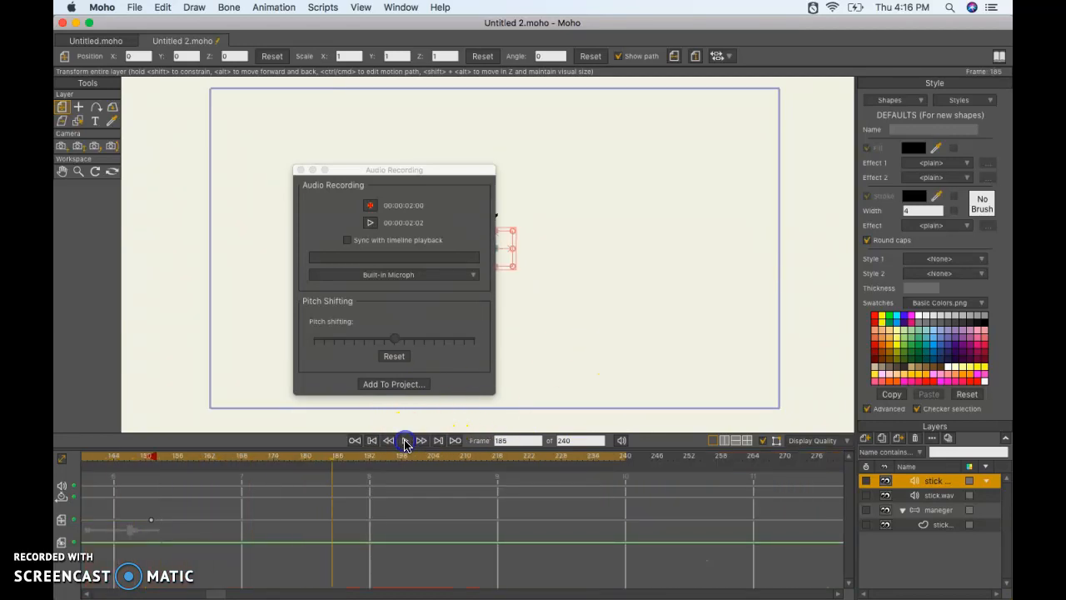
{"action": "left_click", "coordinate": [302, 173]}
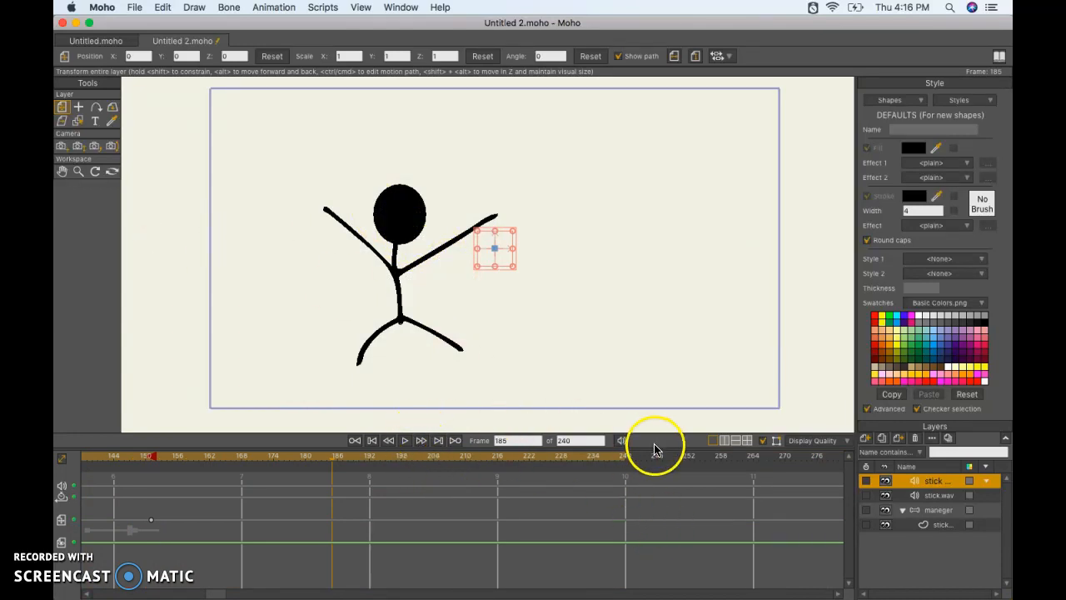
Step: Select the maneger bone layer and move the whole stick man around during timeline playback to record layer motion keyframes
{"action": "left_click", "coordinate": [933, 496]}
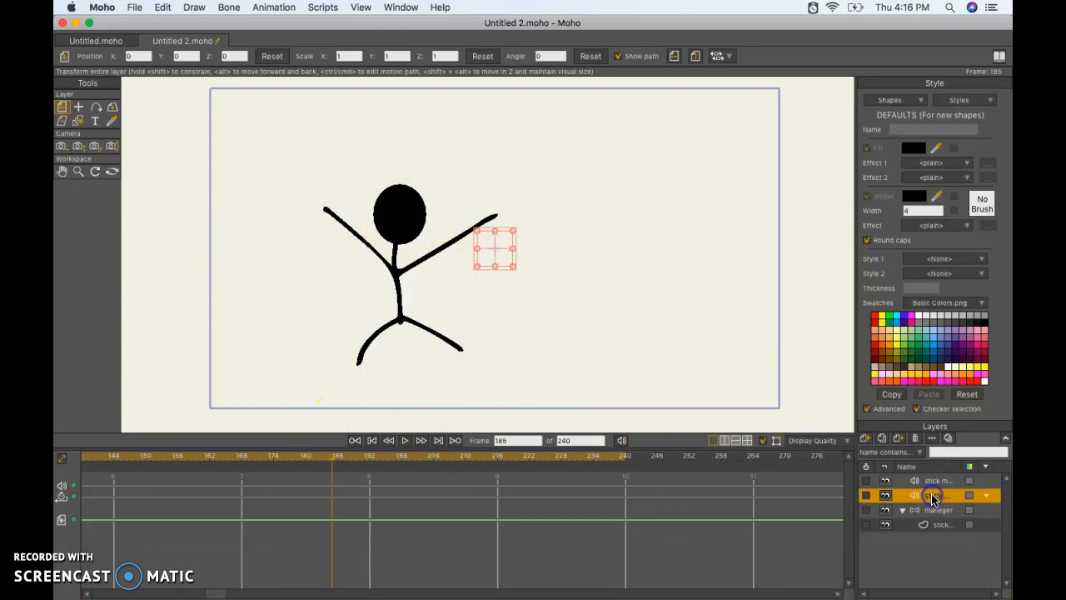
{"action": "left_click", "coordinate": [933, 511]}
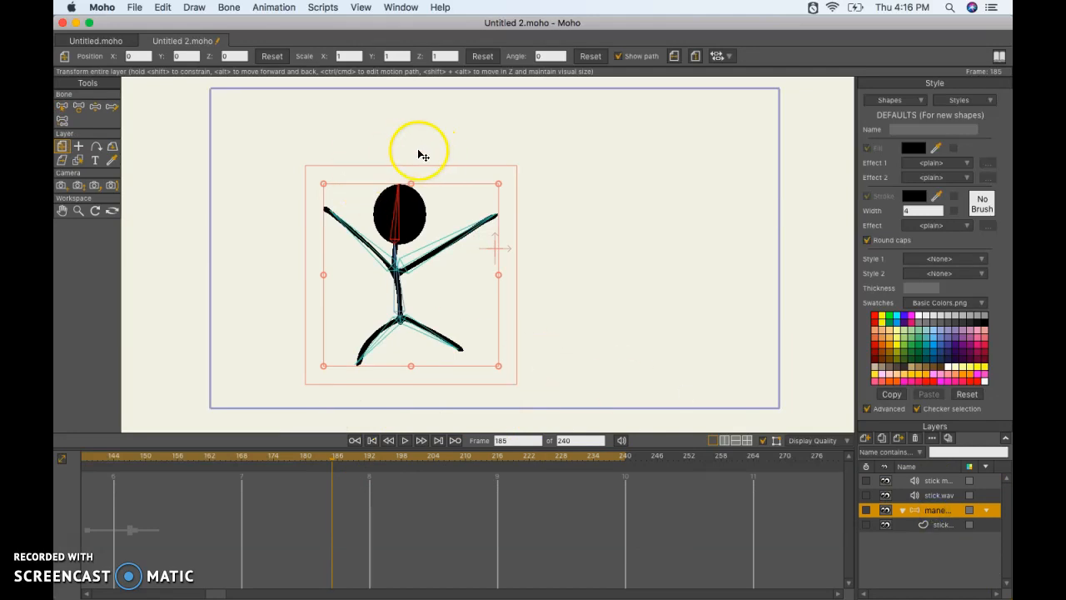
{"action": "left_click", "coordinate": [408, 441]}
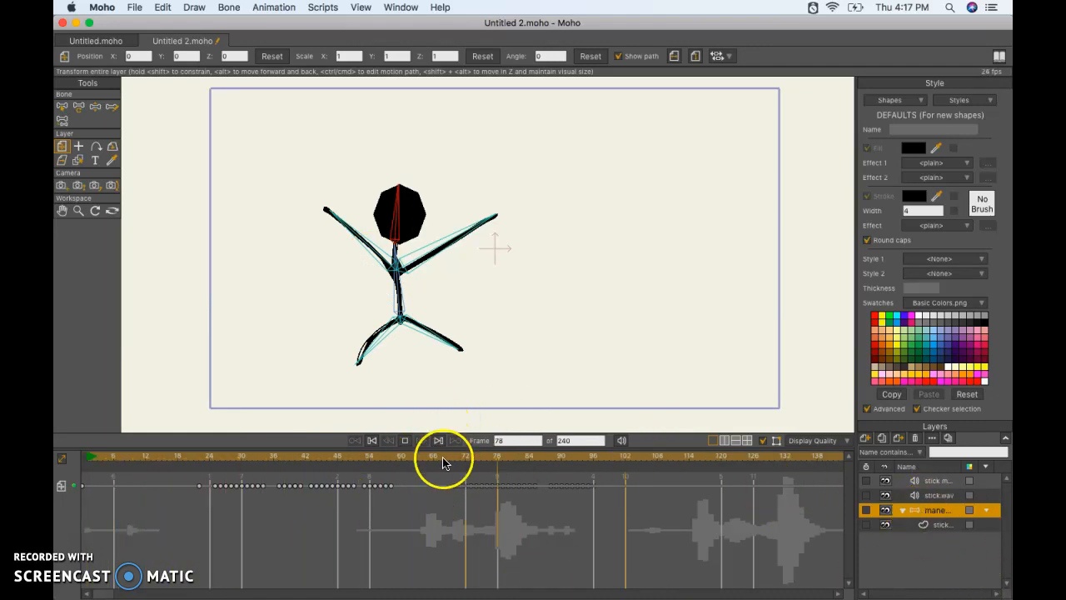
{"action": "left_click", "coordinate": [405, 440]}
Step: With the maneger bone layer selected, tilt the stick man's head bone at frame 91 using Manipulate Bones
{"action": "left_click", "coordinate": [928, 525]}
{"action": "left_click", "coordinate": [928, 511]}
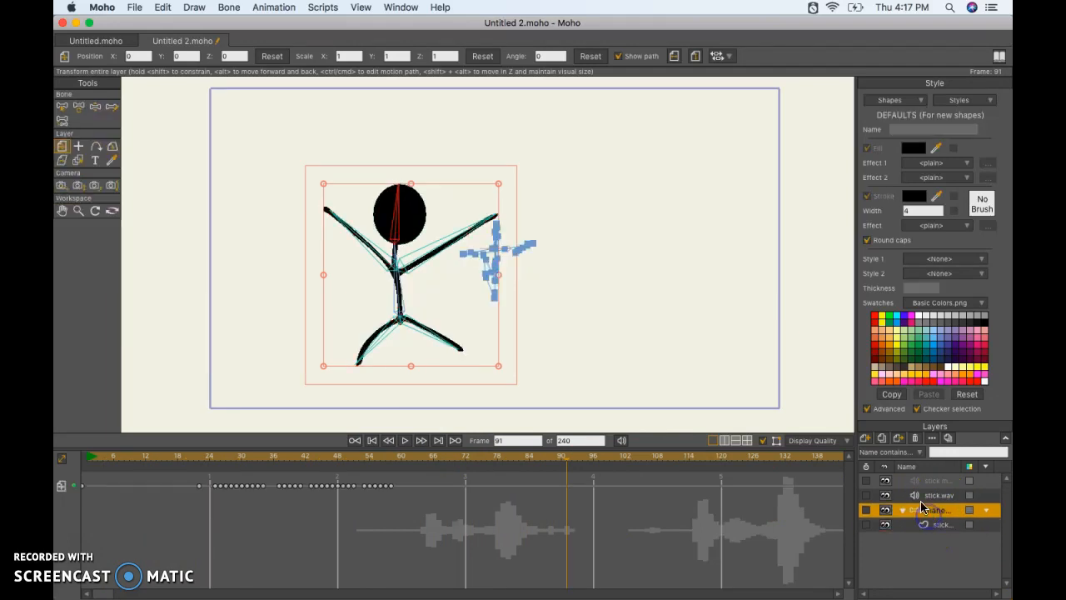
{"action": "left_click", "coordinate": [81, 112]}
{"action": "left_click", "coordinate": [114, 109]}
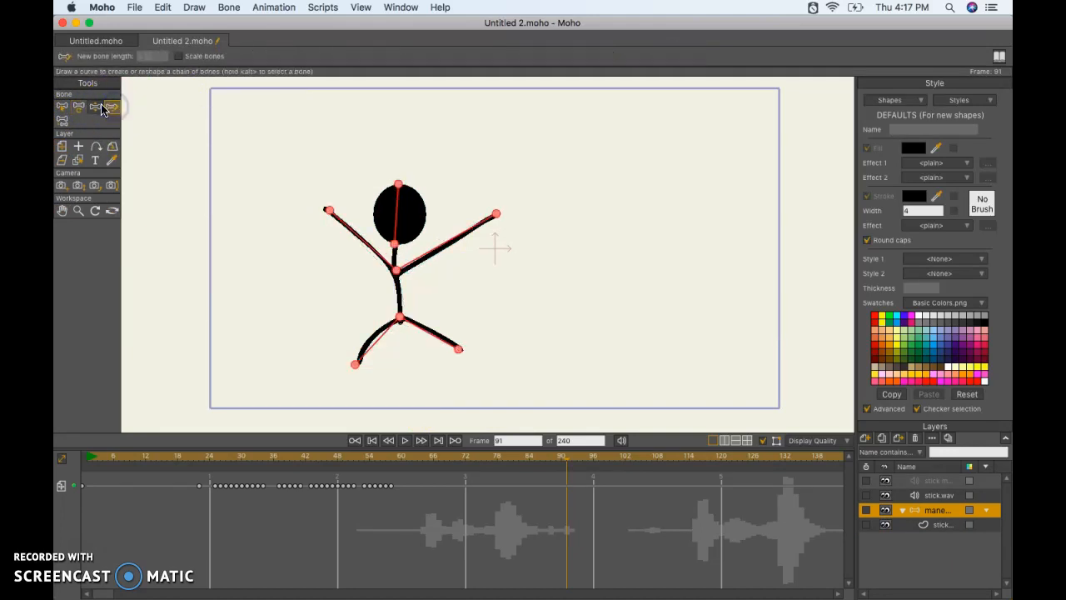
{"action": "left_click", "coordinate": [98, 107]}
{"action": "left_click_drag", "start_coordinate": [409, 219], "coordinate": [402, 190]}
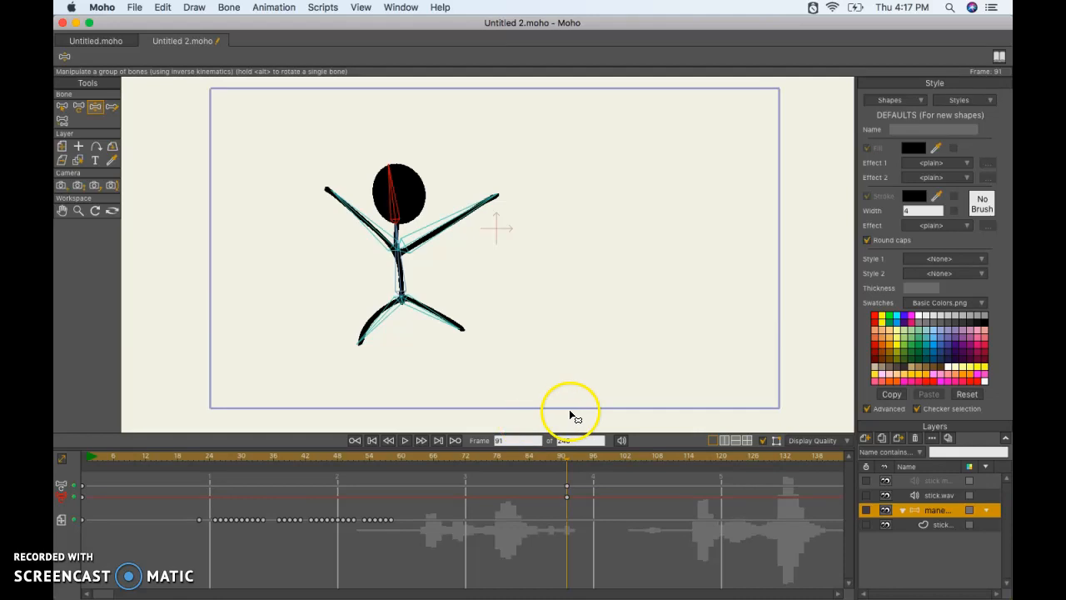
Step: Play the timeline and bend the head and the arm on the figure's left-hand side with Manipulate Bones during playback to record their motion
{"action": "left_click", "coordinate": [403, 446]}
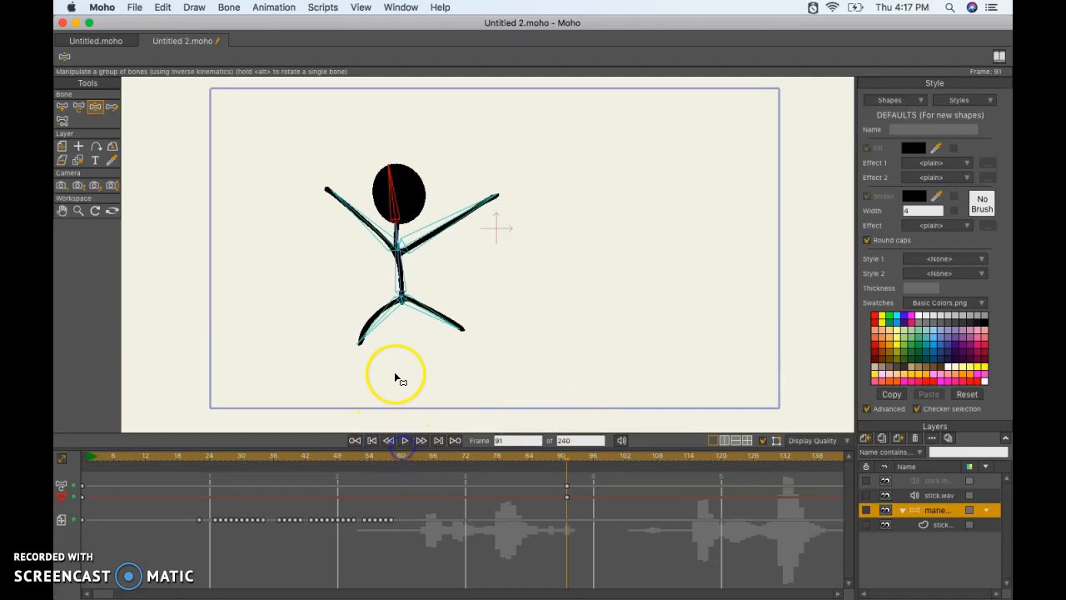
{"action": "left_click", "coordinate": [406, 446]}
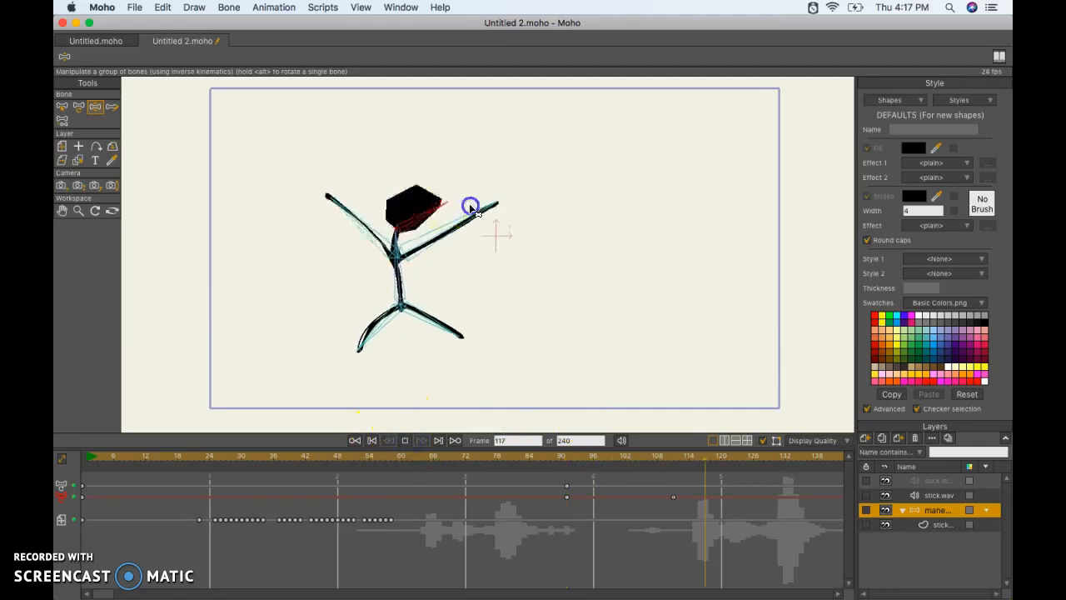
{"action": "mouse_move", "coordinate": [442, 250]}
{"action": "left_mouse_down"}
{"action": "mouse_move", "coordinate": [423, 281]}
{"action": "mouse_move", "coordinate": [443, 231]}
{"action": "mouse_move", "coordinate": [447, 266]}
{"action": "left_mouse_up"}
{"action": "mouse_move", "coordinate": [367, 258]}
{"action": "left_mouse_down"}
{"action": "mouse_move", "coordinate": [359, 314]}
{"action": "mouse_move", "coordinate": [369, 310]}
{"action": "mouse_move", "coordinate": [349, 228]}
{"action": "mouse_move", "coordinate": [383, 167]}
{"action": "mouse_move", "coordinate": [372, 207]}
{"action": "mouse_move", "coordinate": [268, 258]}
{"action": "left_mouse_up"}
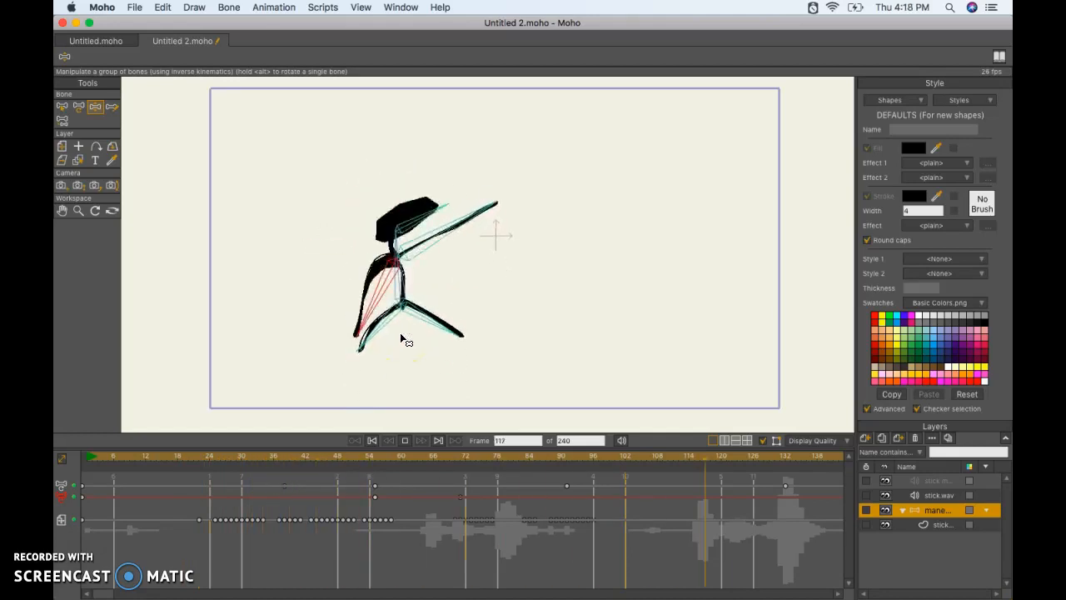
{"action": "left_click", "coordinate": [336, 373]}
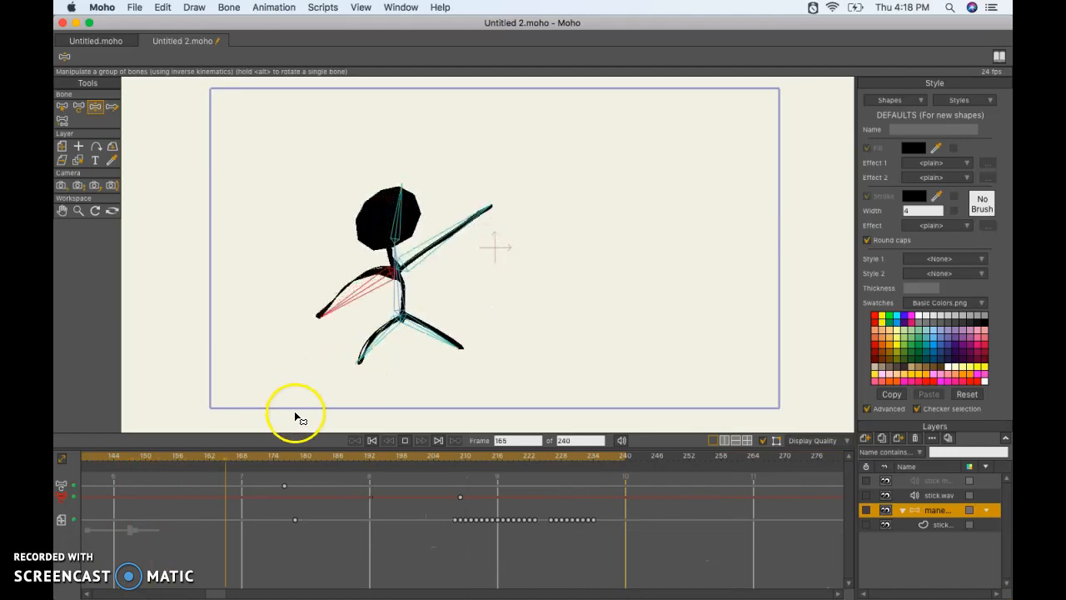